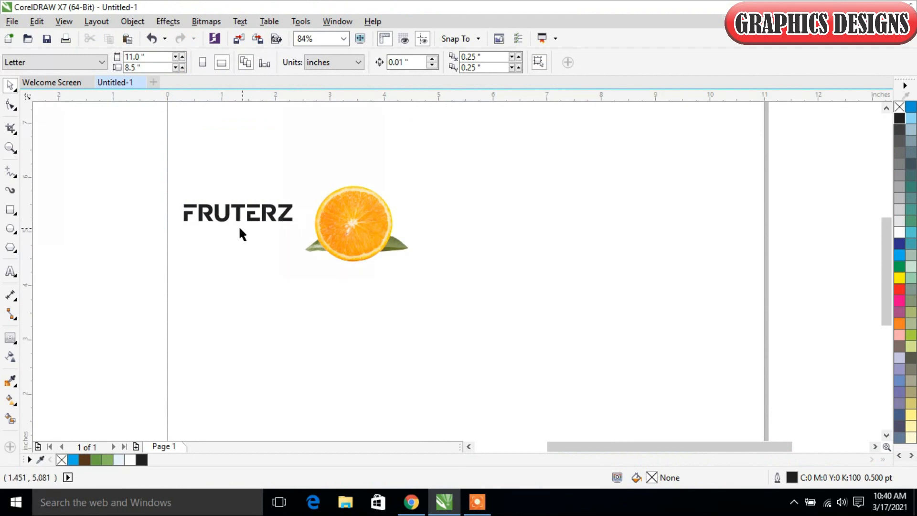
Move the FRUTERZ text and the orange image together toward the upper part of the page.
drag(127, 150, 477, 303)
drag(384, 242, 364, 195)
click(506, 249)
click(248, 167)
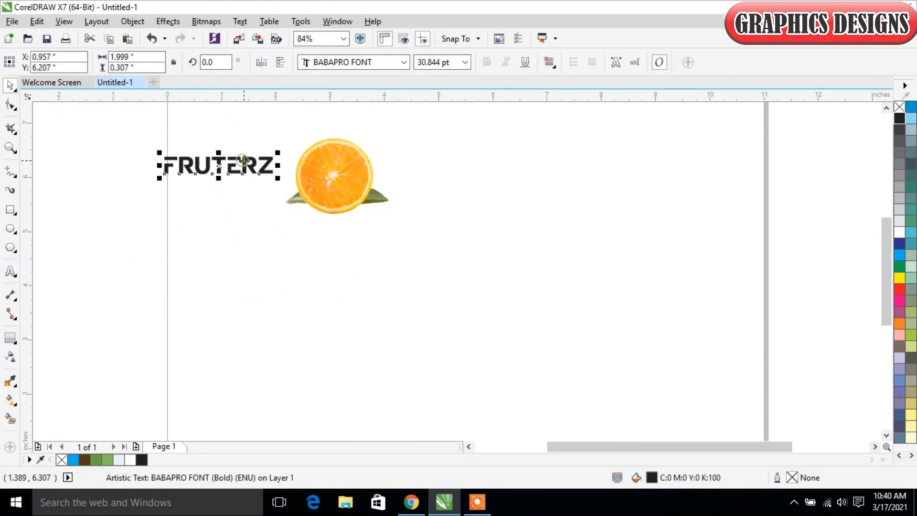
click(543, 171)
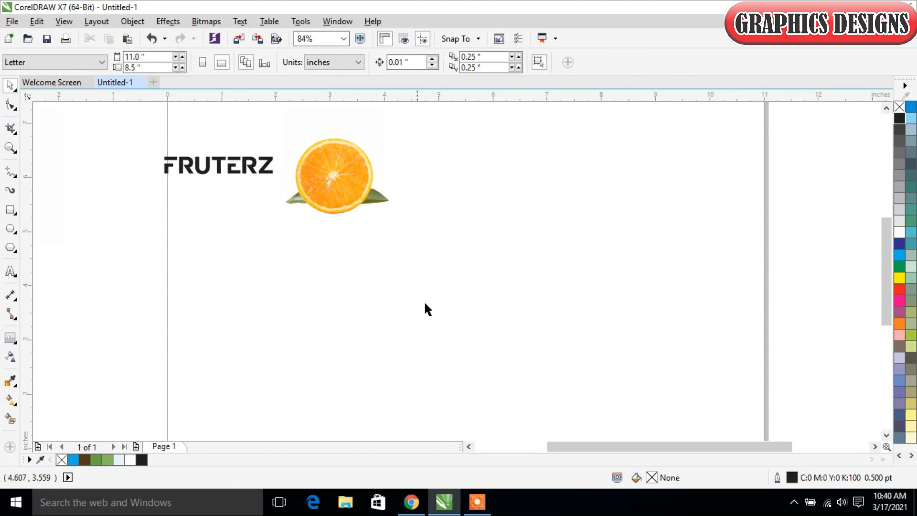
Move the FRUTERZ text below the orange and enlarge it proportionally to about 5 inches wide.
click(248, 171)
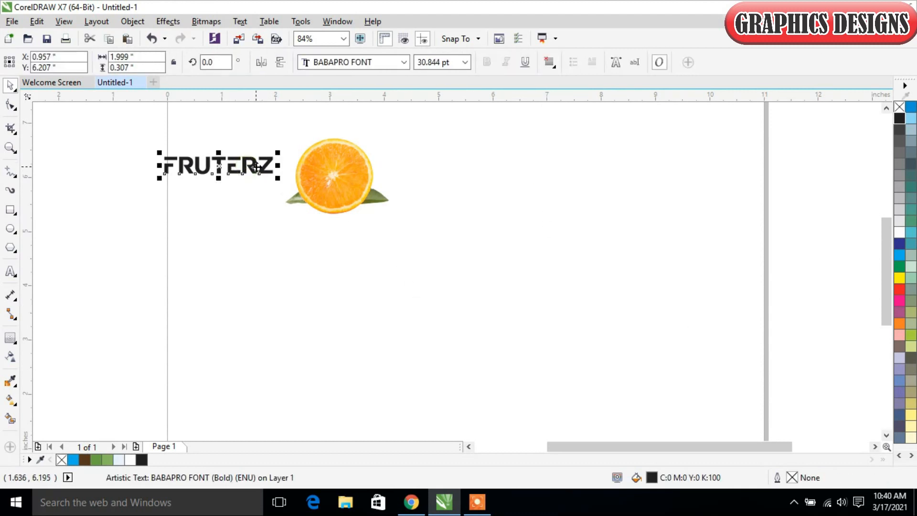
drag(260, 167, 445, 301)
click(485, 329)
click(441, 296)
drag(464, 311, 600, 403)
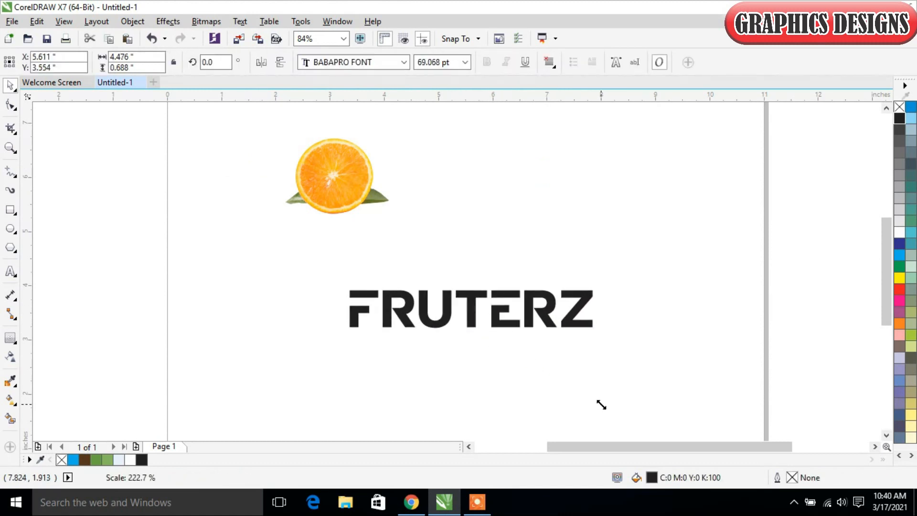
drag(546, 306, 577, 299)
click(563, 213)
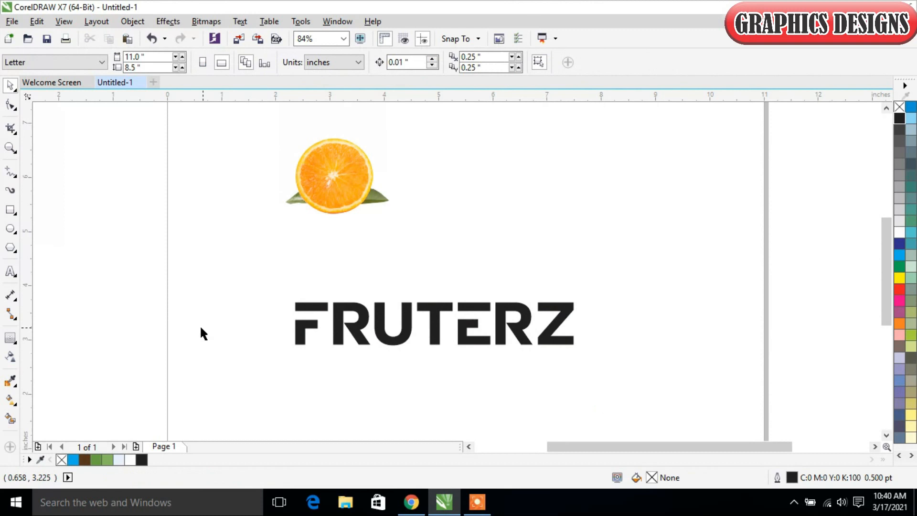
Draw a rectangle about 6.11 by 1.47 inches around the FRUTERZ text and nudge it up 0.01 inch.
click(9, 210)
drag(270, 282, 602, 362)
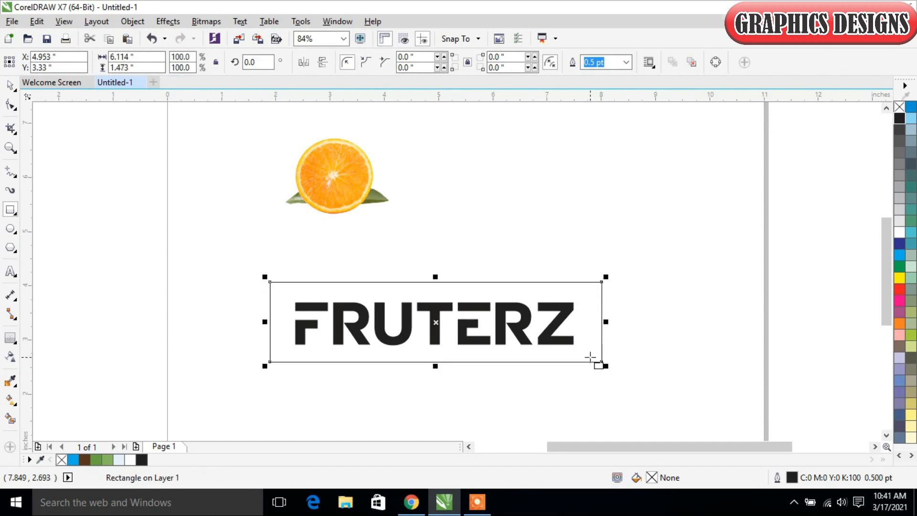
click(11, 86)
key(Up)
click(349, 411)
click(358, 330)
click(369, 402)
click(392, 353)
click(420, 415)
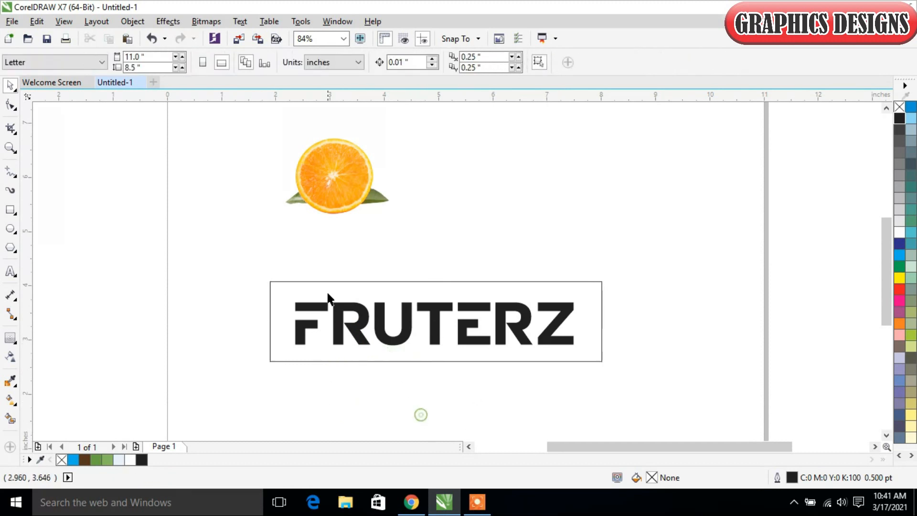
Round the rectangle's upper-left corner to a radius of about 0.51 inch and its lower-right corner to about 0.64 inch.
click(10, 172)
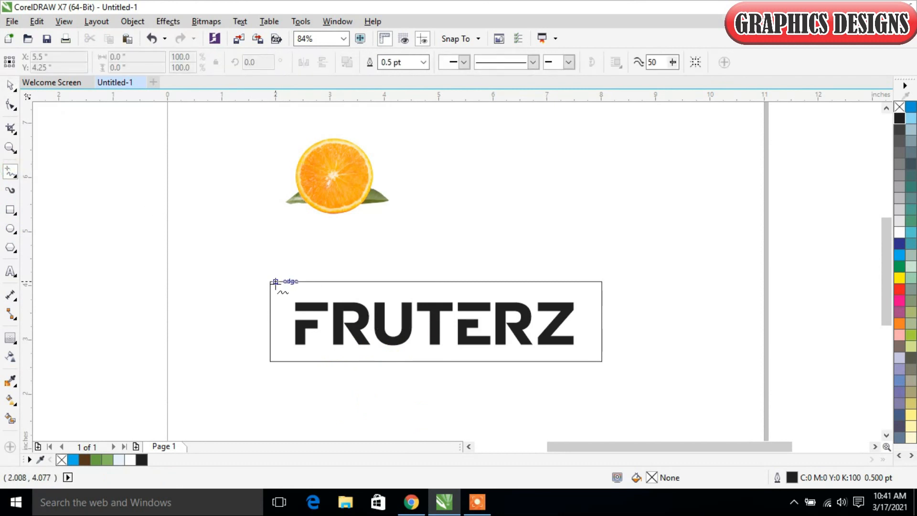
key(space)
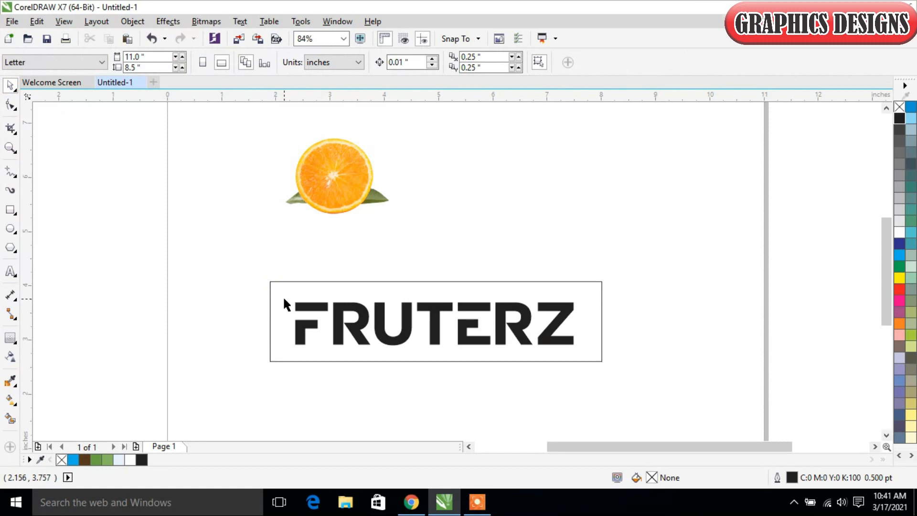
click(284, 302)
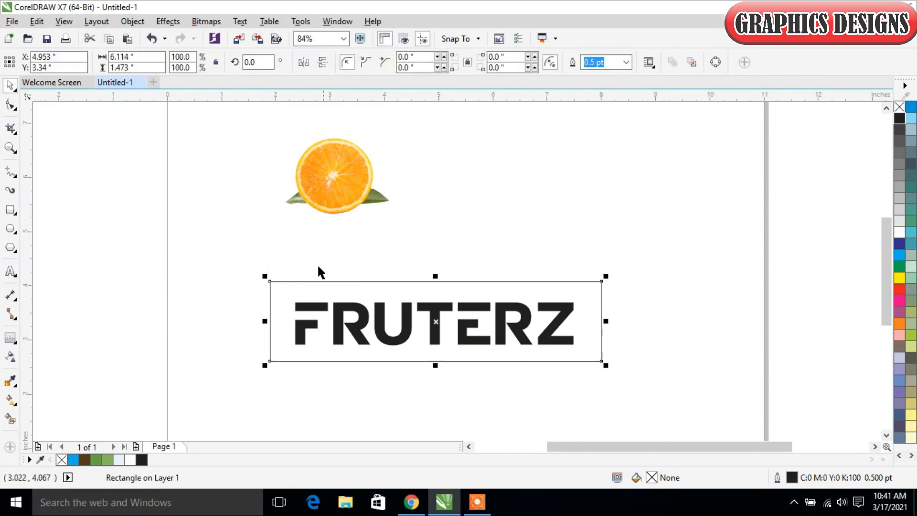
click(11, 104)
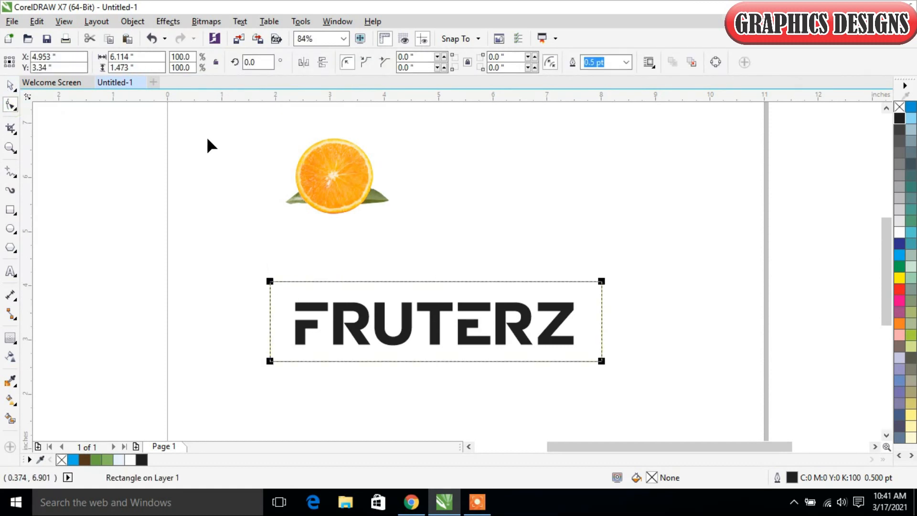
click(270, 281)
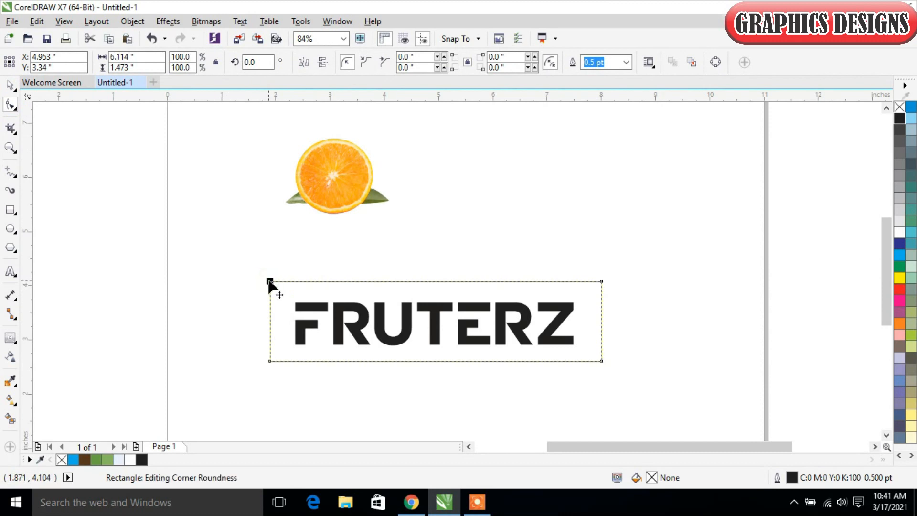
drag(268, 281, 298, 302)
click(602, 361)
drag(601, 361, 567, 346)
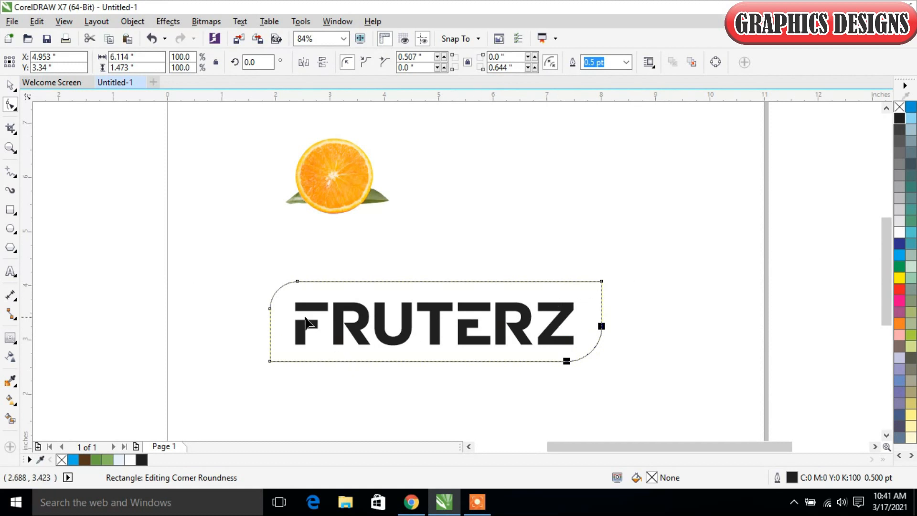
click(10, 85)
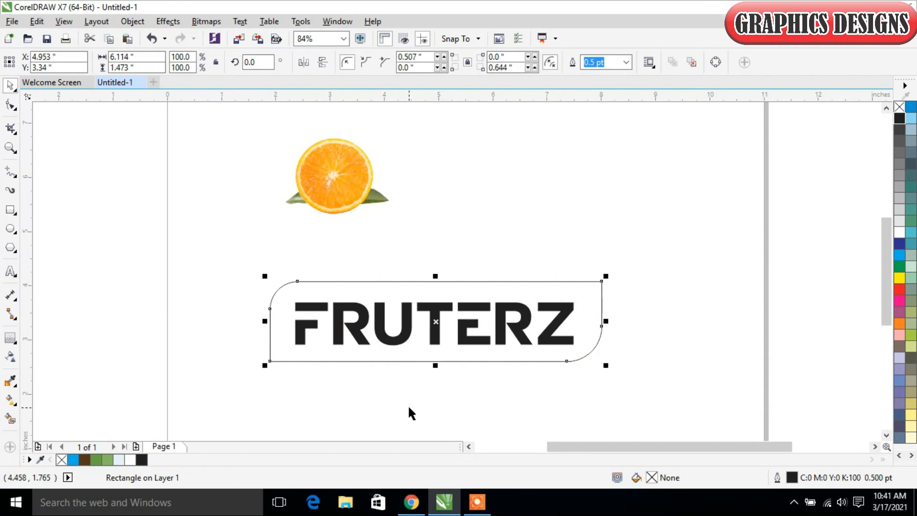
Draw a freehand straight line about 3.76 inches long along the rectangle's top edge from the rounded corner and colour its outline cyan.
click(10, 173)
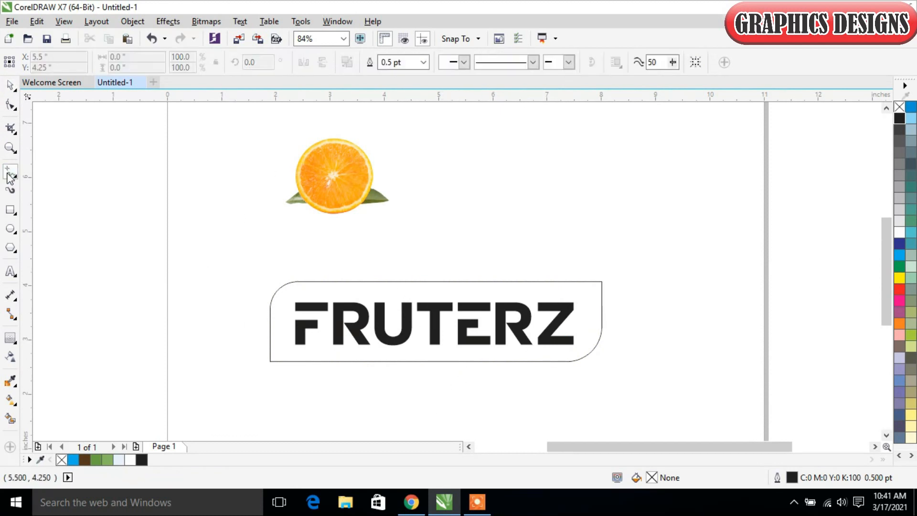
click(293, 282)
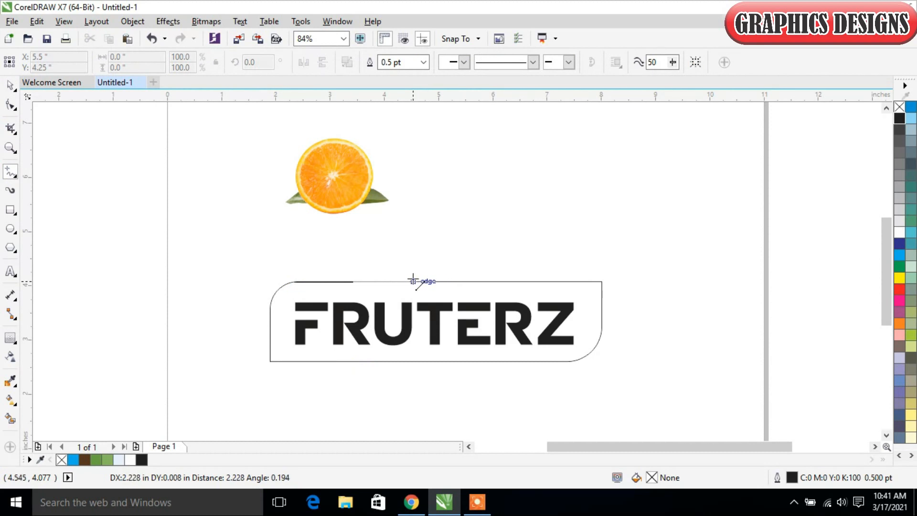
click(497, 282)
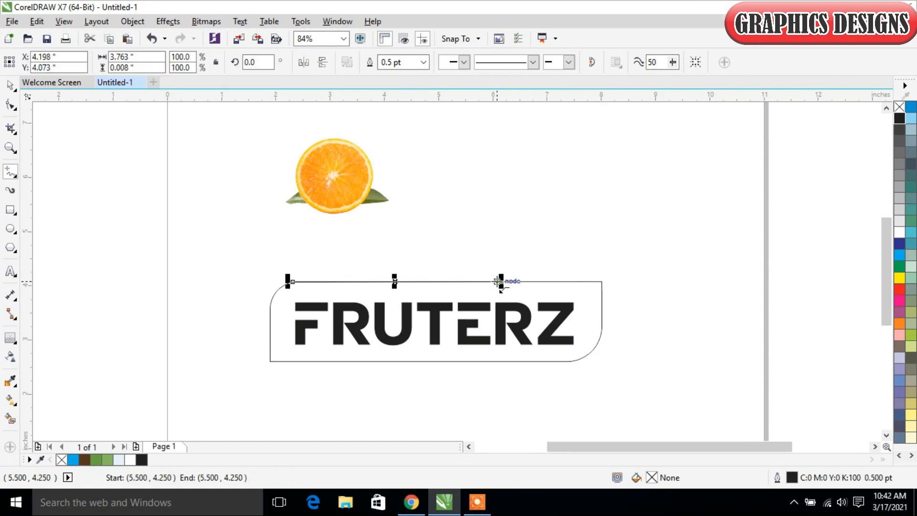
right_click(901, 256)
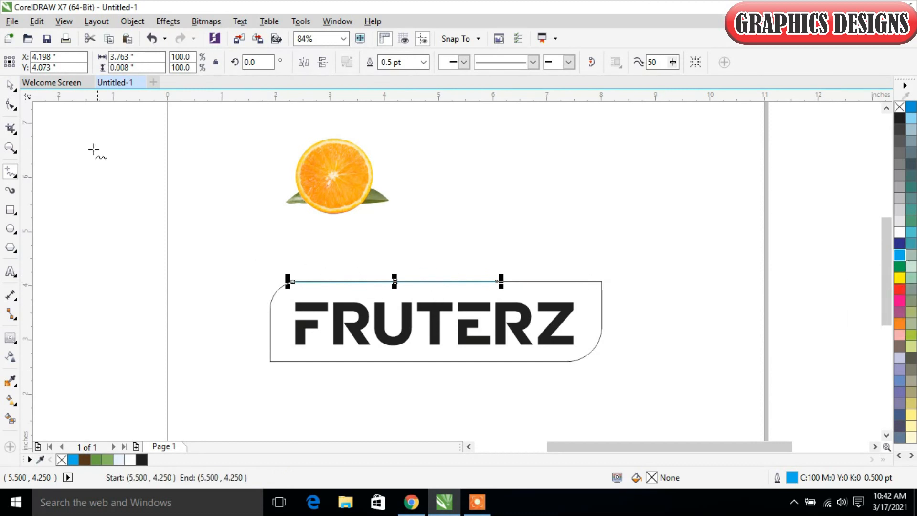
Place the orange on the frame's top edge above the letters RZ and nudge it left by 0.04 inch.
click(9, 85)
drag(350, 180, 564, 264)
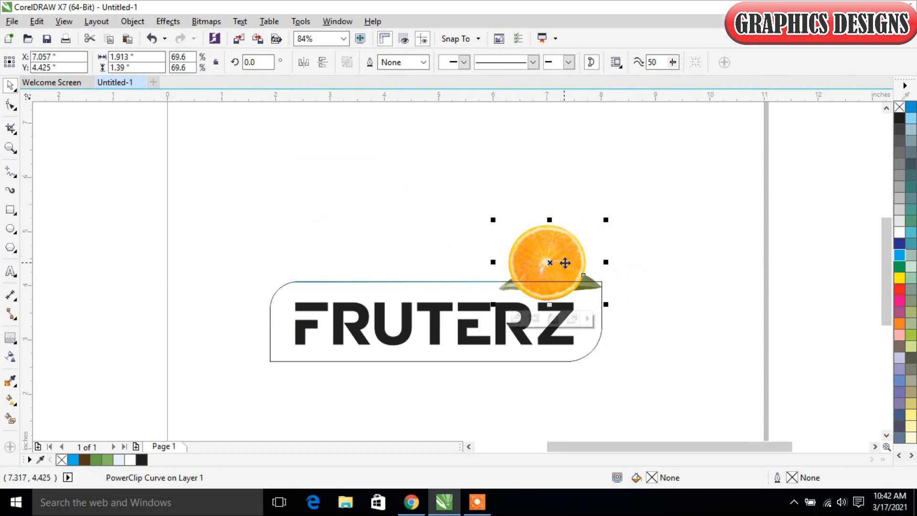
click(703, 271)
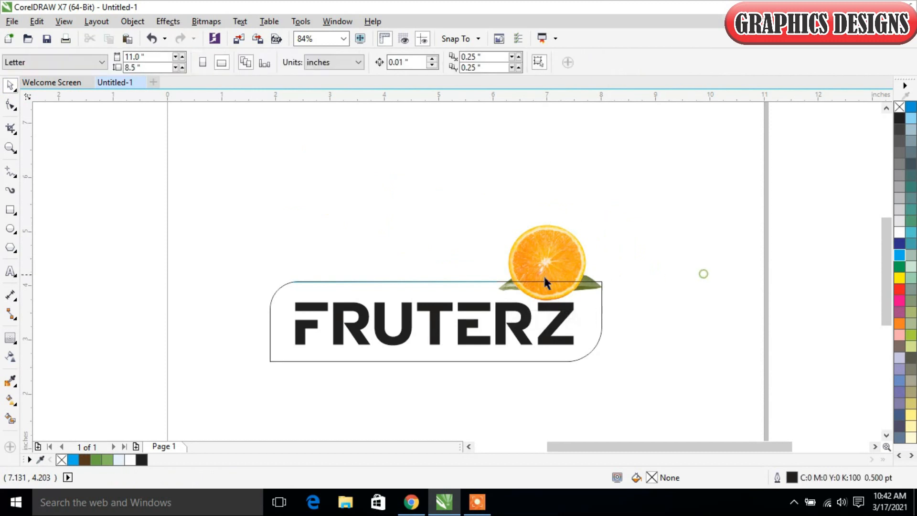
click(474, 282)
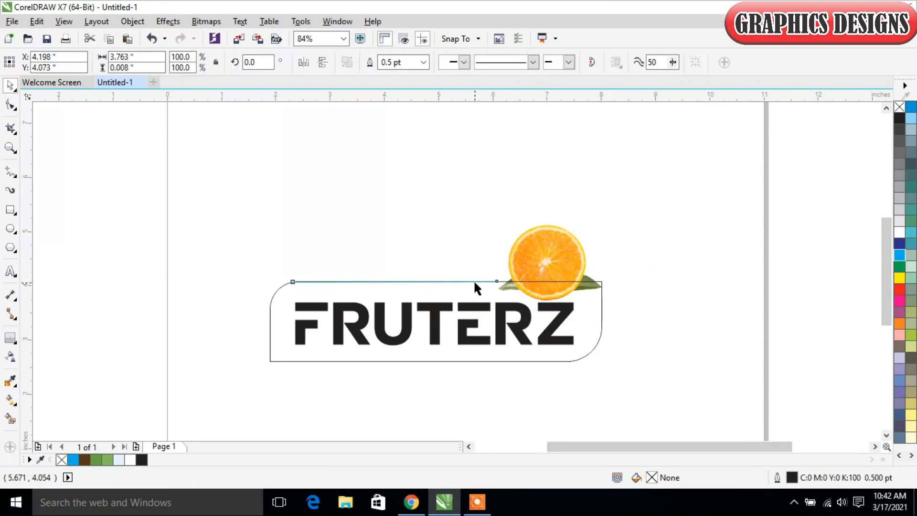
click(482, 225)
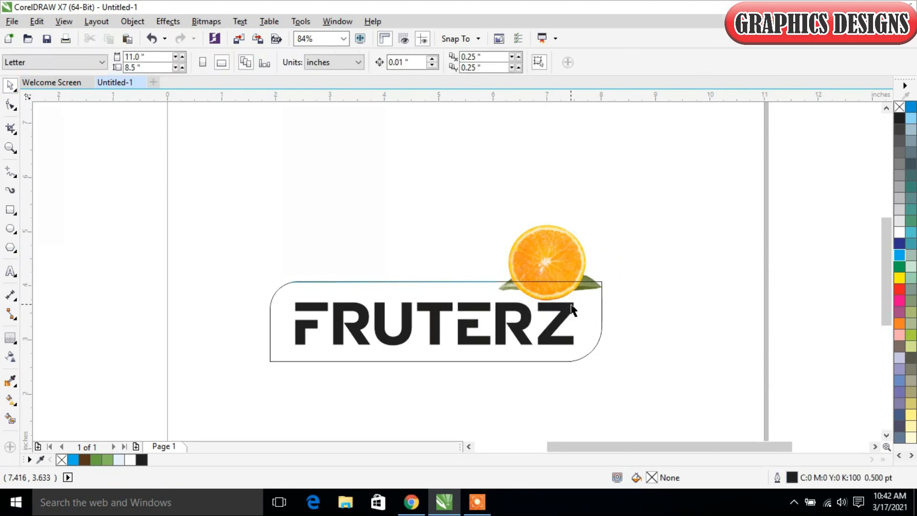
click(549, 263)
click(671, 277)
click(578, 261)
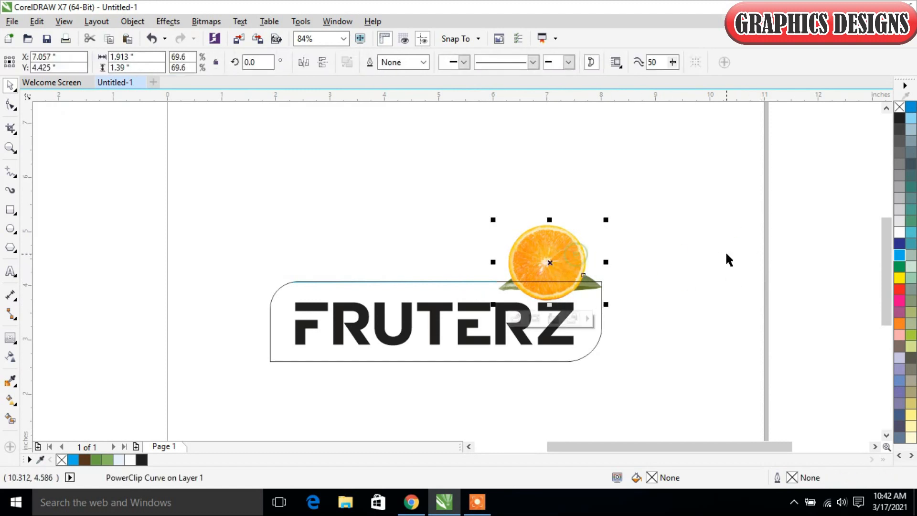
key(Left)
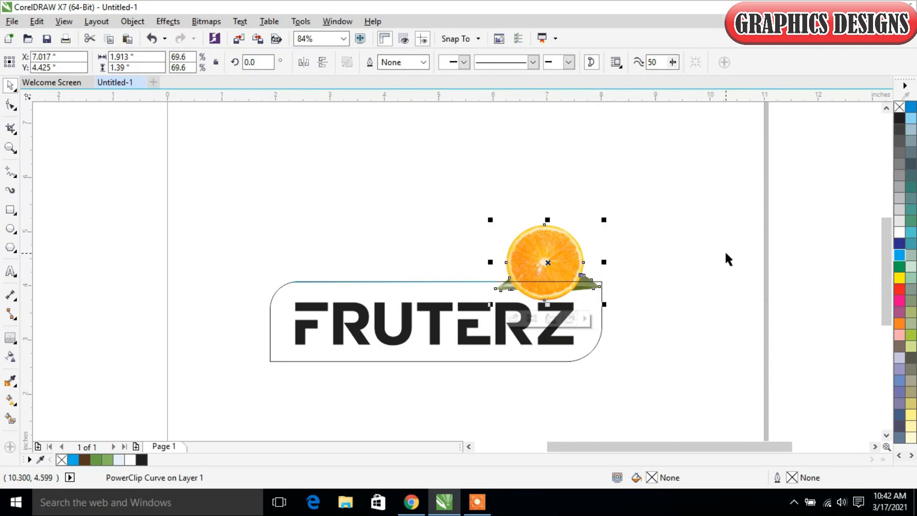
click(642, 273)
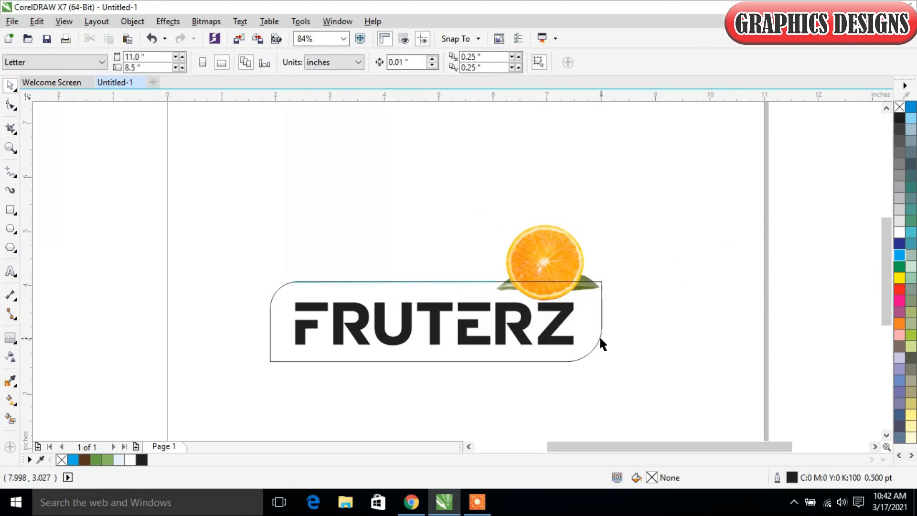
Draw a line about 0.96 inch long down the rectangle's right edge from its upper corner and colour its outline cyan.
click(11, 172)
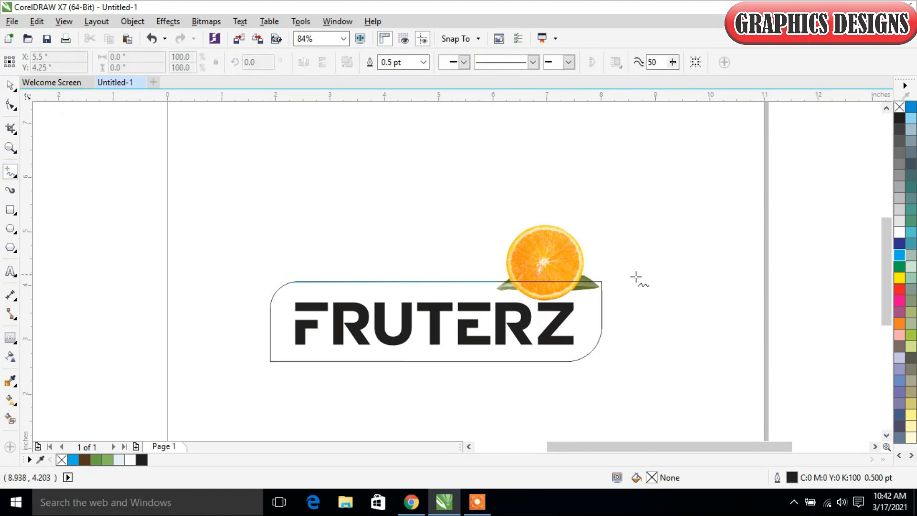
click(601, 281)
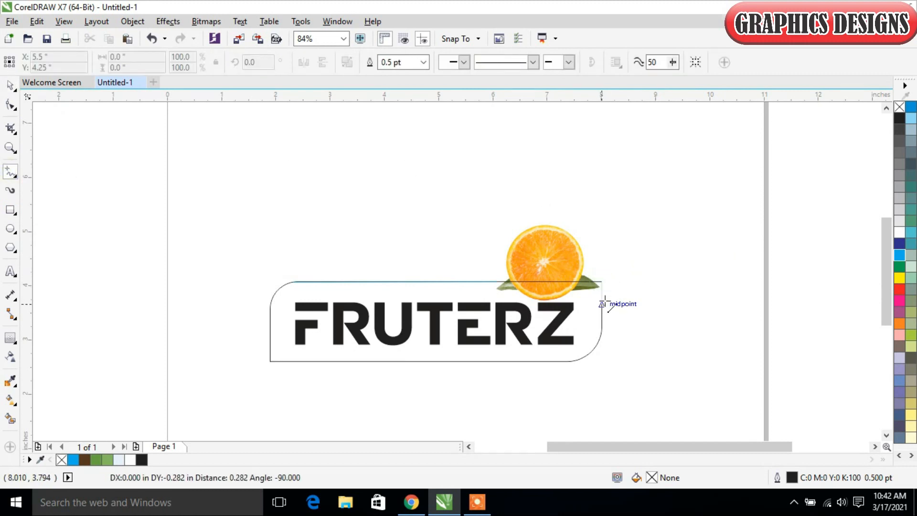
click(601, 334)
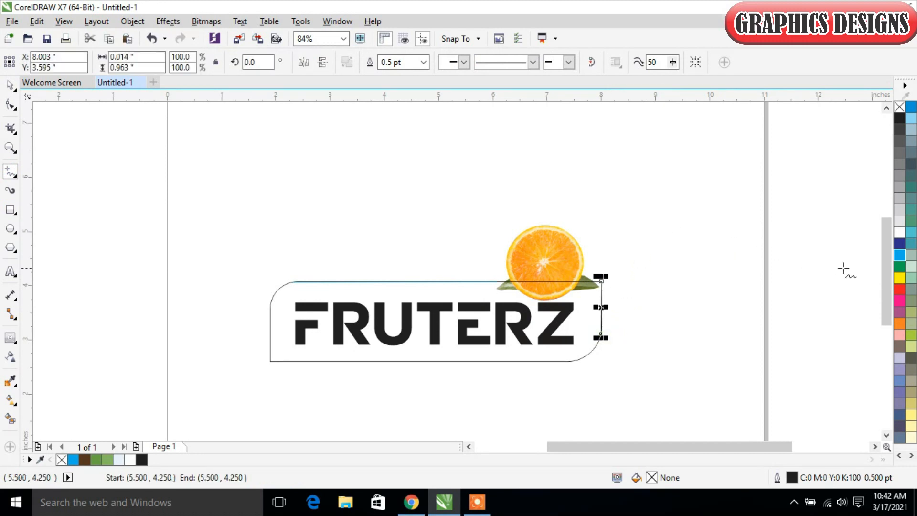
right_click(900, 256)
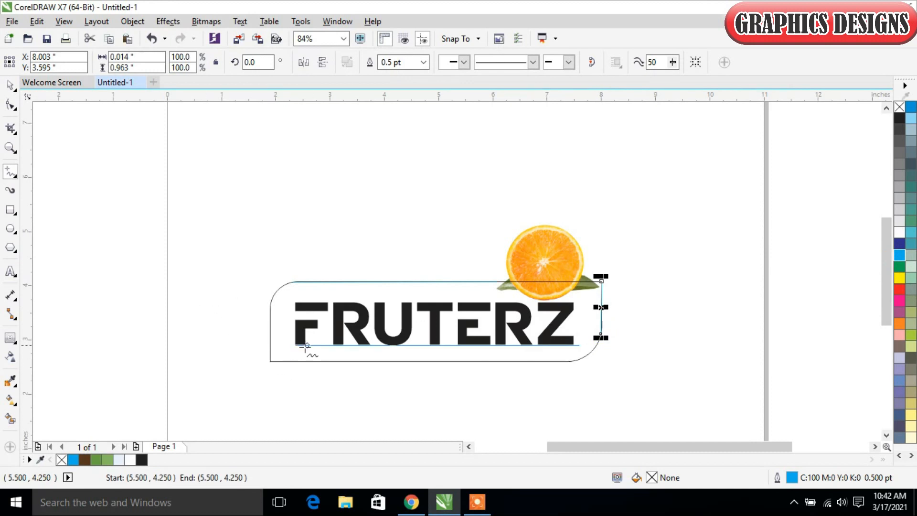
Draw two cyan lines along the rectangle's bottom edge: about 1.6 inches from the left corner and about 0.94 inch ending at the rounded corner.
drag(270, 361, 357, 362)
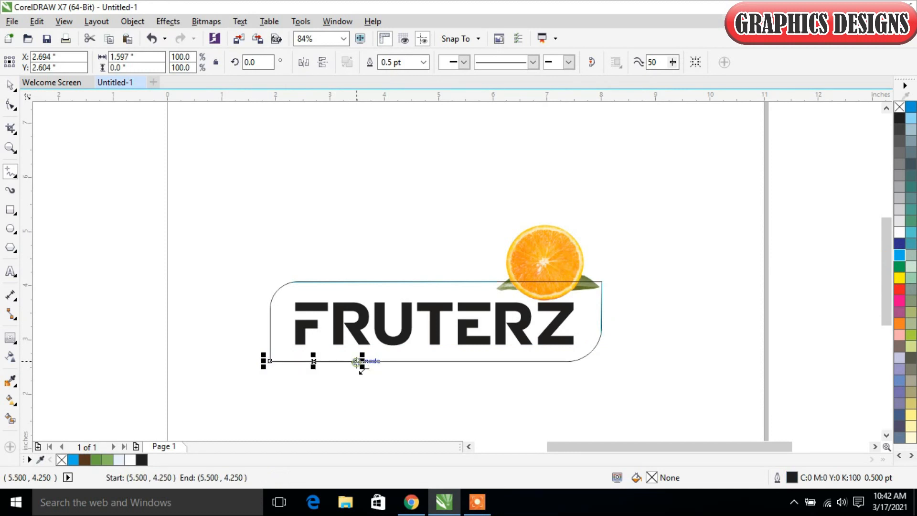
right_click(899, 256)
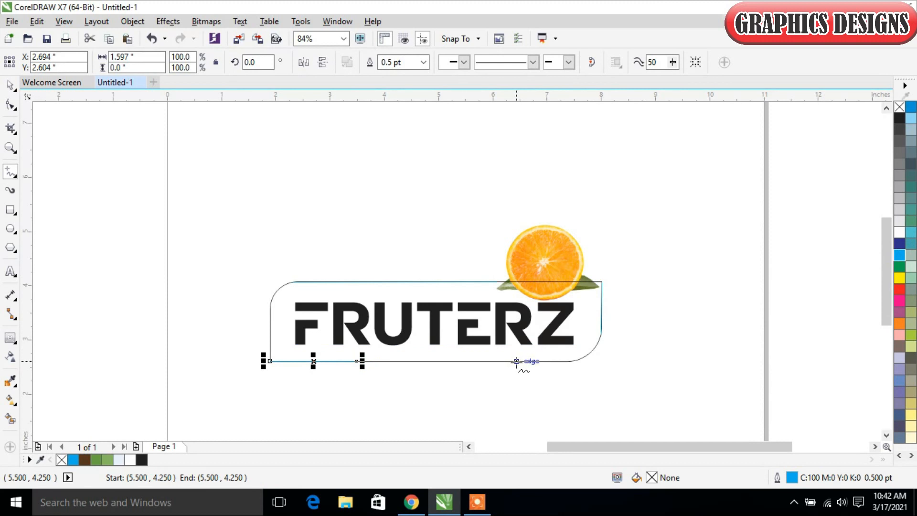
drag(520, 361, 571, 361)
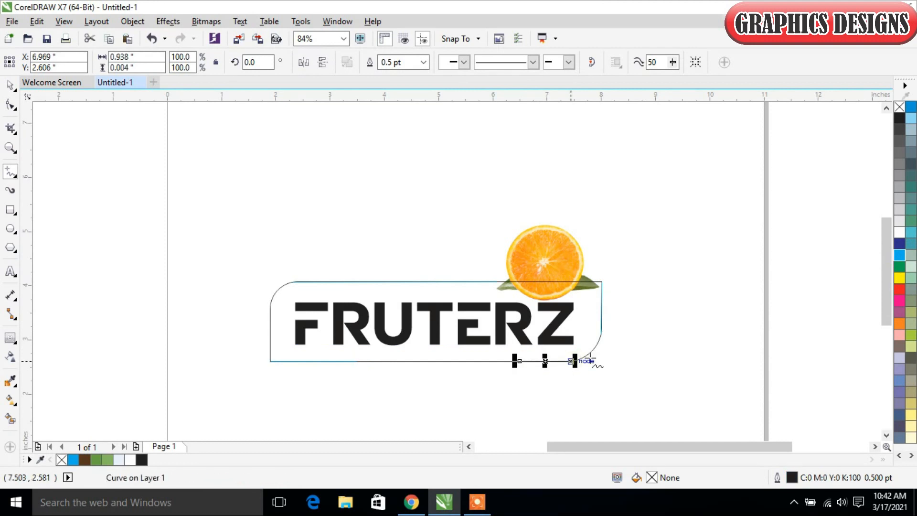
right_click(892, 257)
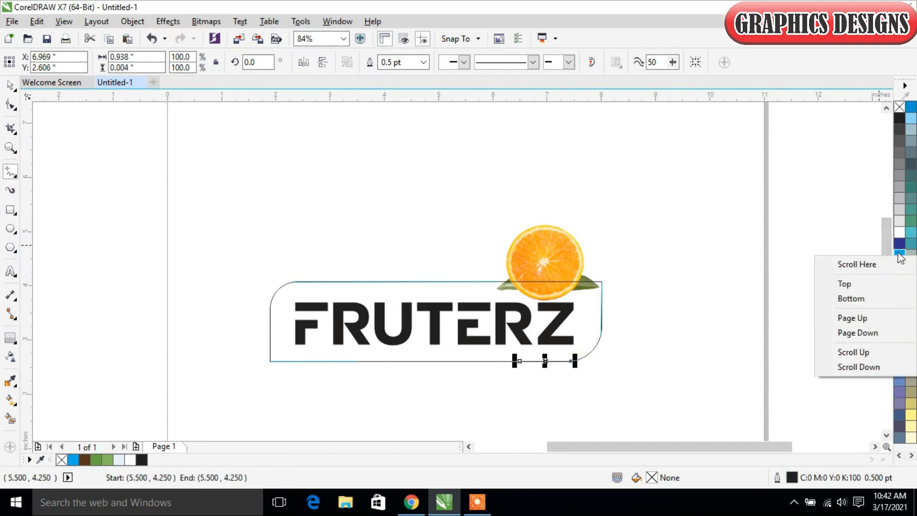
right_click(900, 255)
right_click(900, 255)
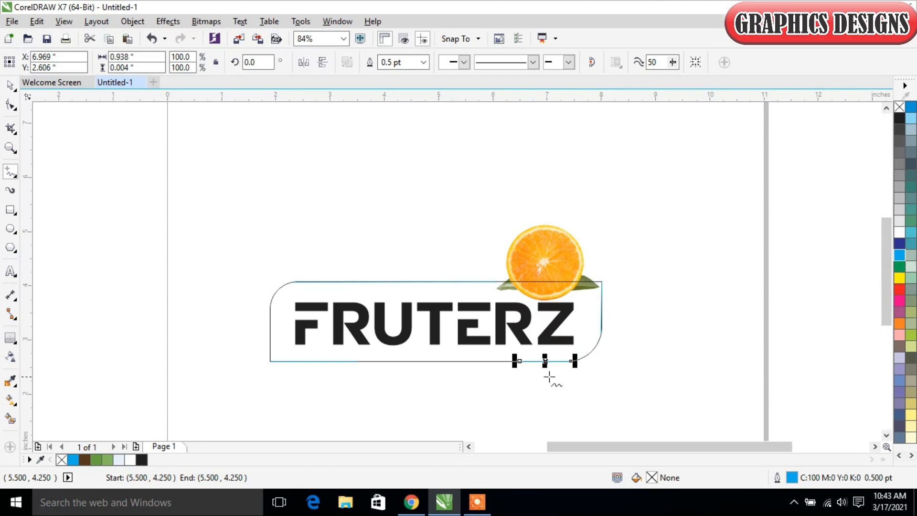
Bridge both rounded corners with straight cyan segments and draw a cyan line about 0.97 inch long up the rectangle's left edge.
mouse_move(601, 333)
mouse_down()
mouse_move(601, 354)
mouse_move(571, 361)
mouse_up()
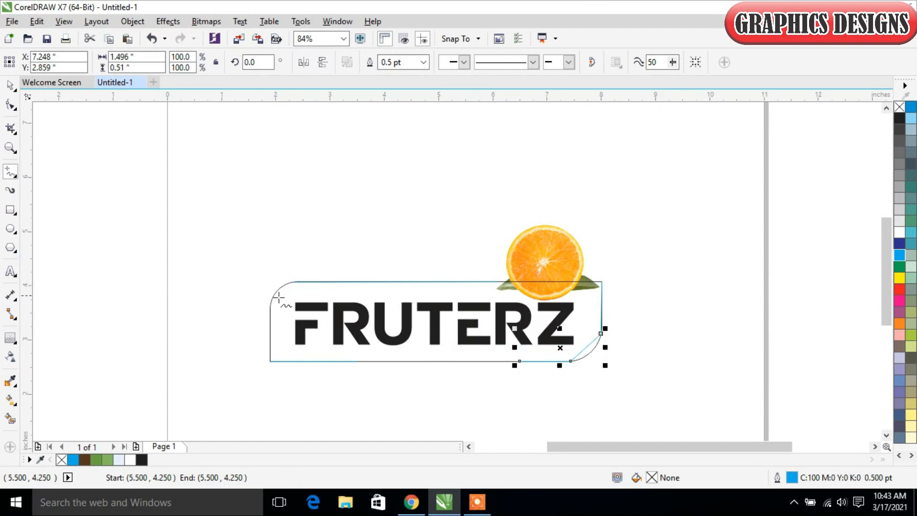
click(271, 361)
drag(270, 361, 271, 308)
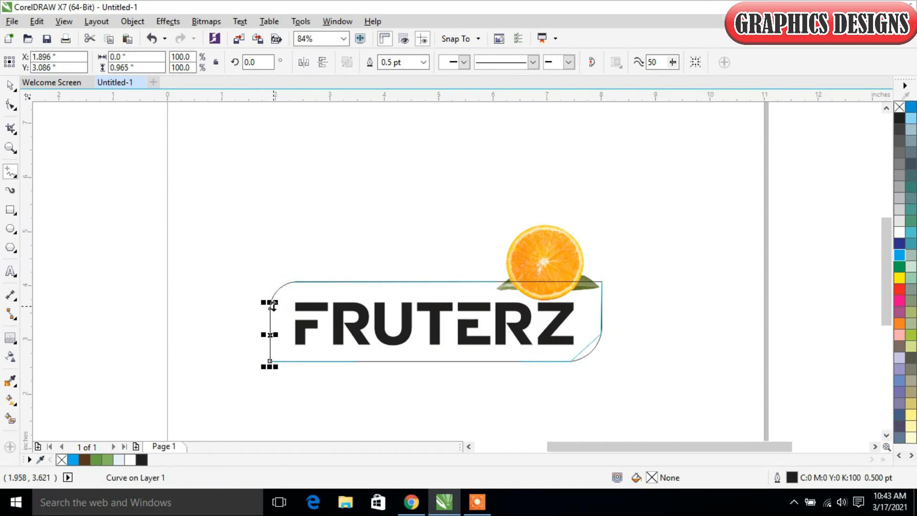
right_click(901, 255)
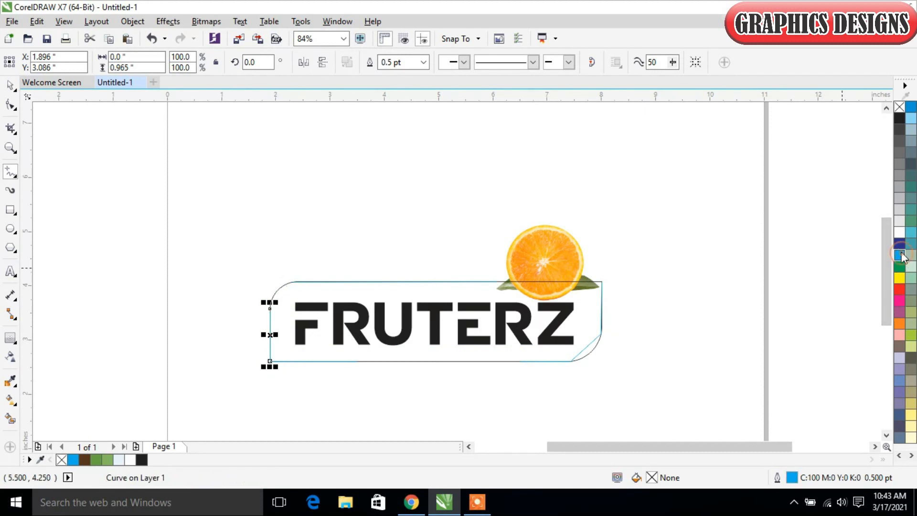
drag(271, 308, 294, 281)
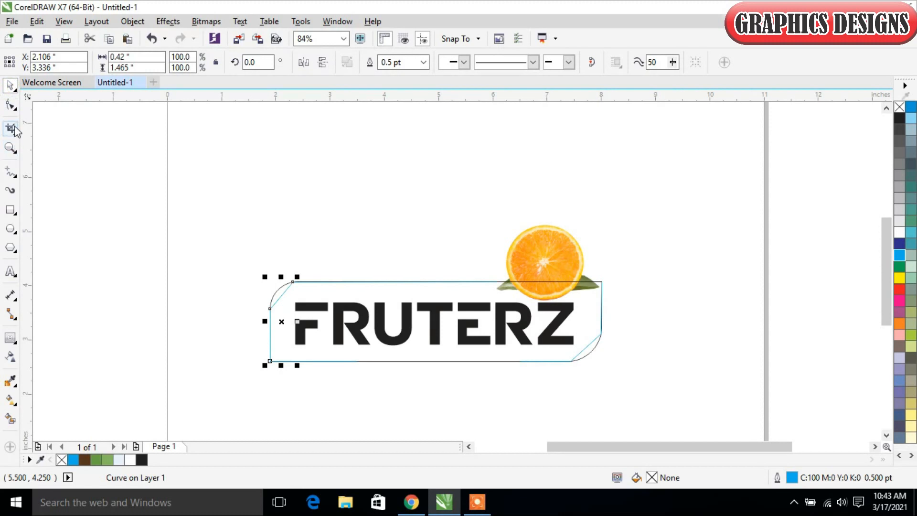
Convert the upper-left diagonal segment to a curve with the Shape tool and bend it to follow the rectangle's rounded corner.
click(11, 102)
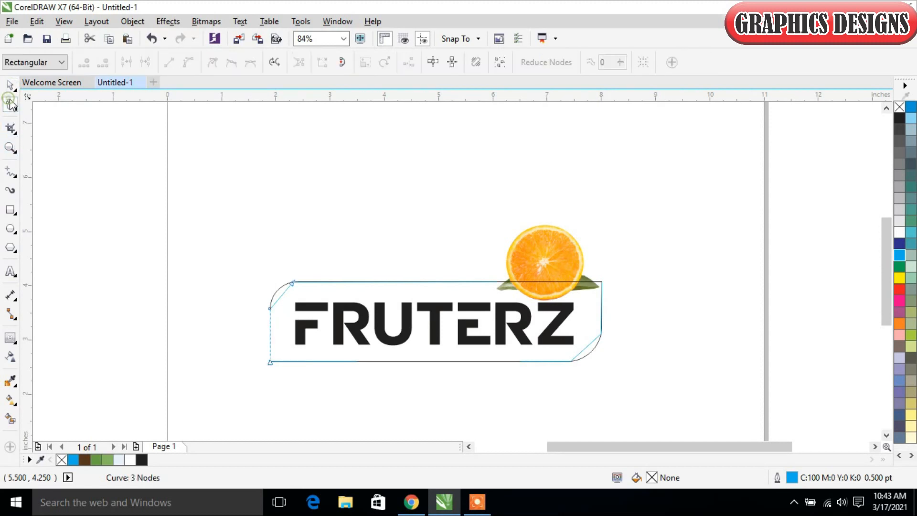
click(282, 295)
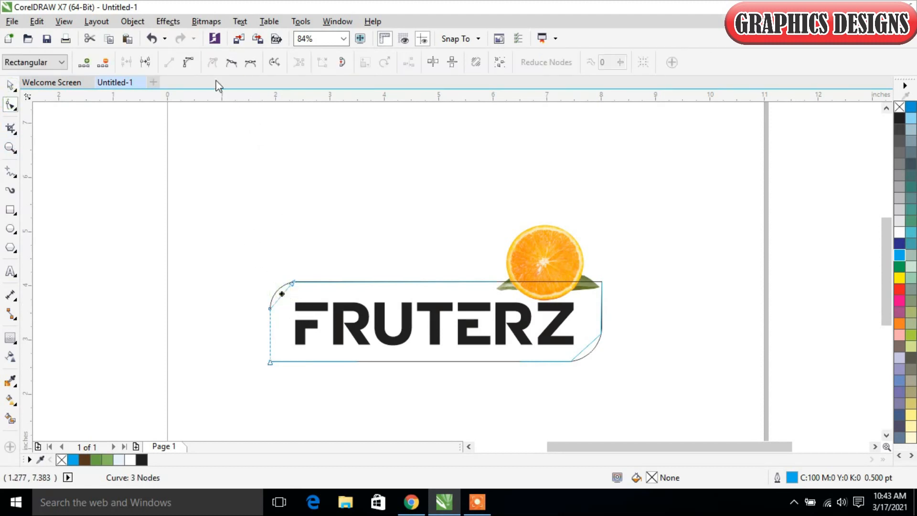
click(189, 63)
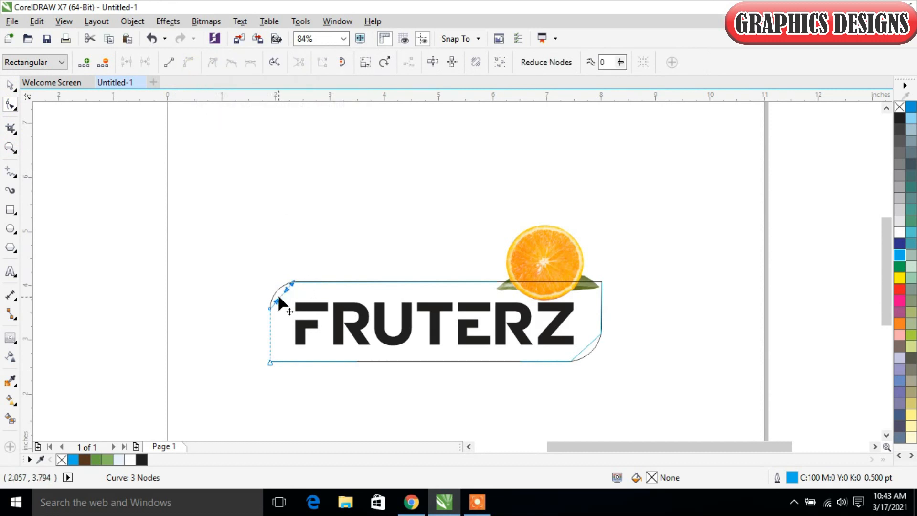
drag(281, 295, 608, 372)
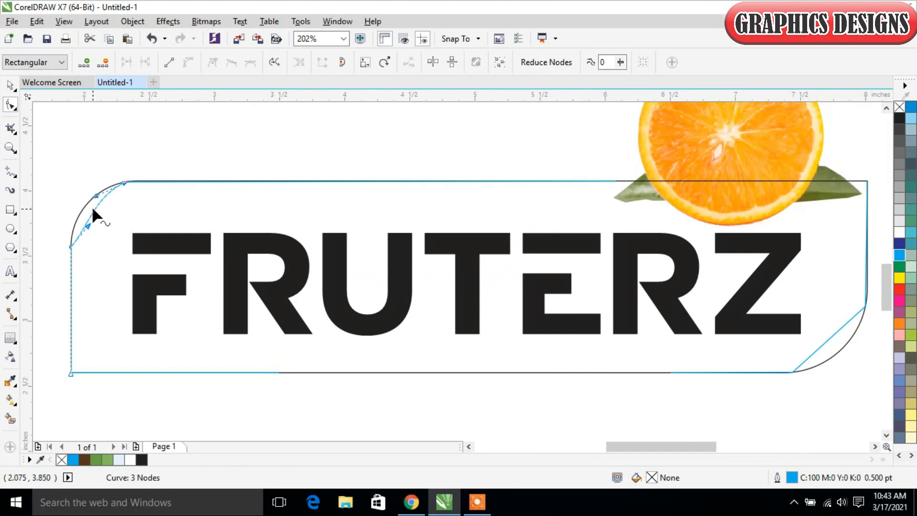
drag(87, 221, 94, 193)
click(124, 182)
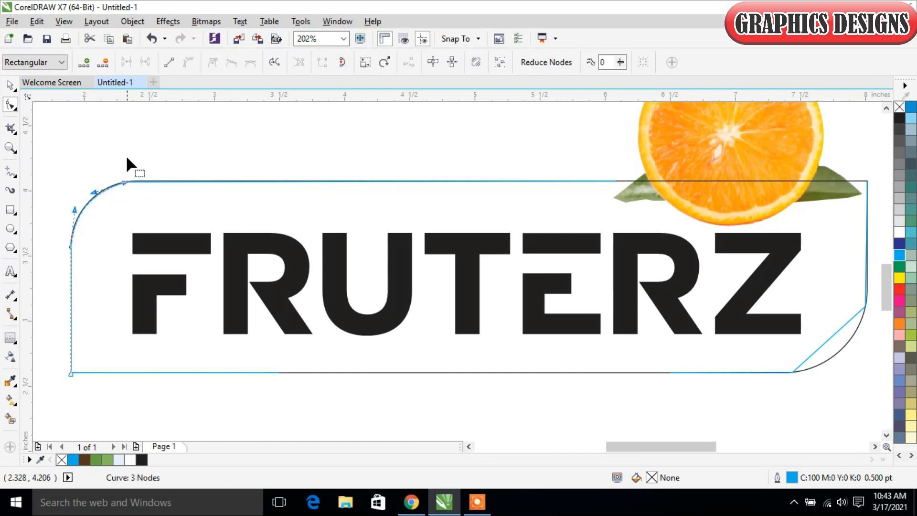
Convert the lower-right diagonal segment to a curve and bend it to match the rounded corner, then deselect it.
scroll(690, 449, right, 3)
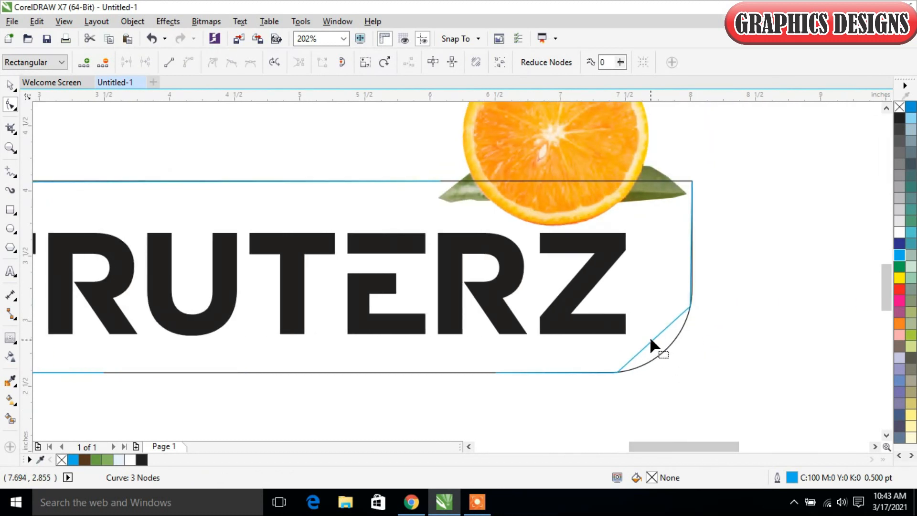
click(651, 340)
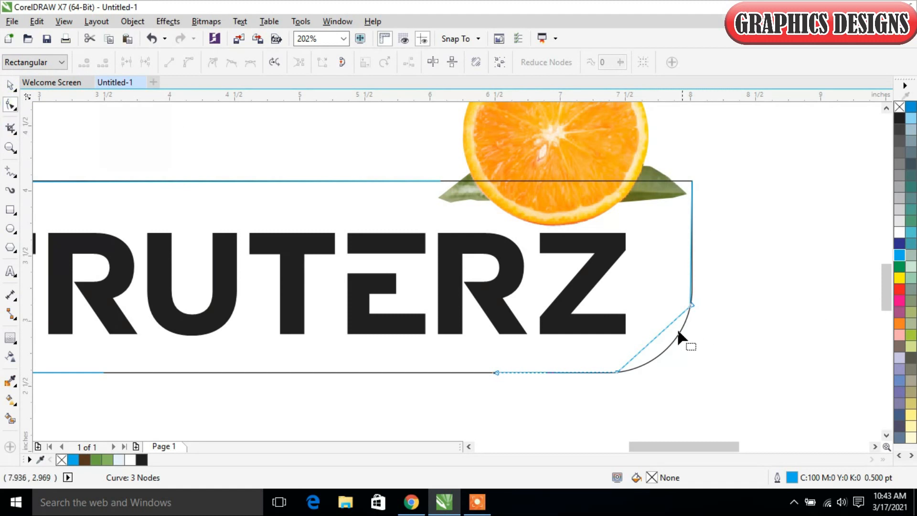
click(660, 333)
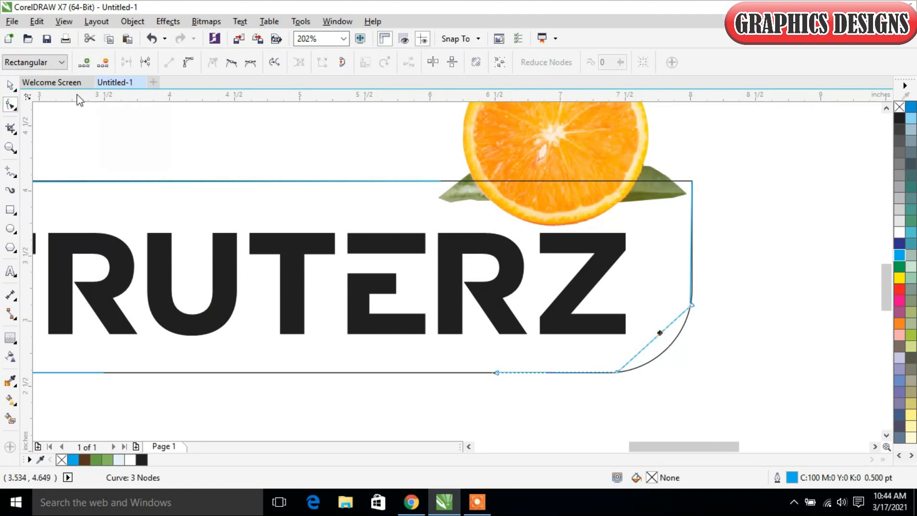
click(188, 64)
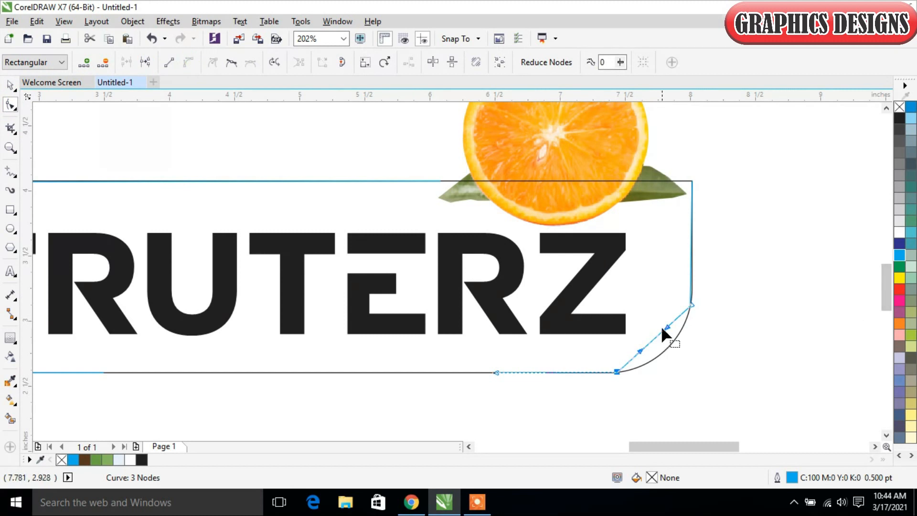
drag(655, 334, 664, 351)
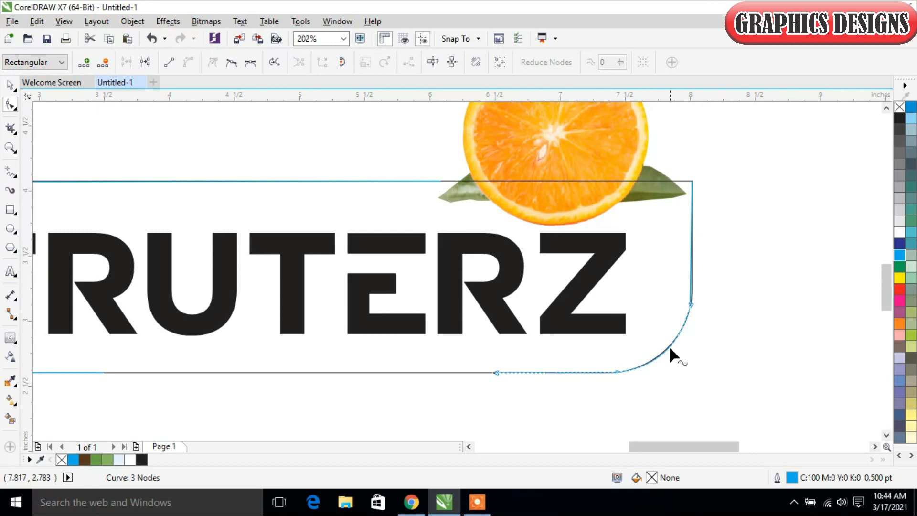
click(9, 85)
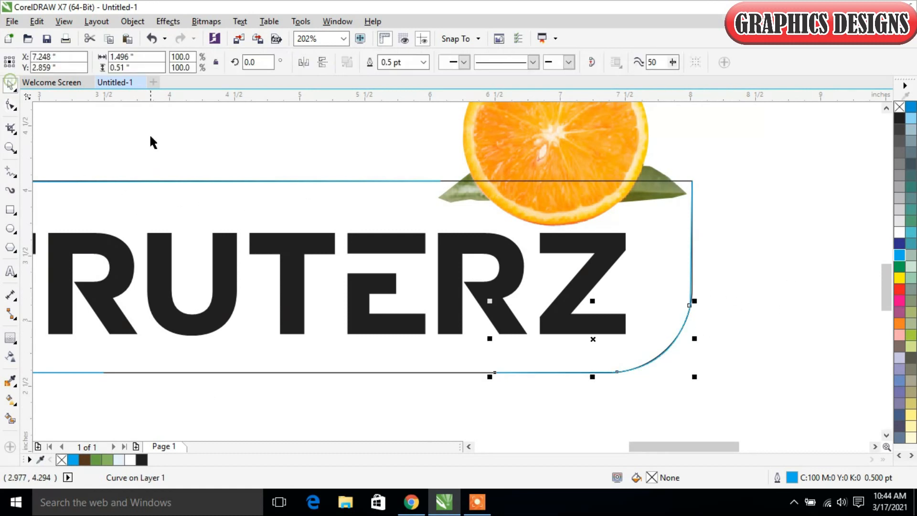
click(766, 420)
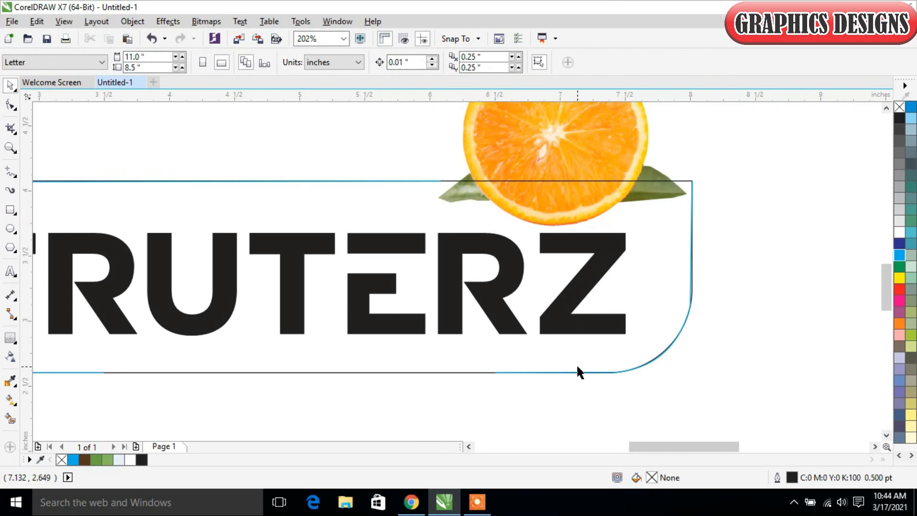
Move the original black rounded rectangle off the traced cyan outline and delete it.
scroll(576, 363, down, 2)
click(437, 406)
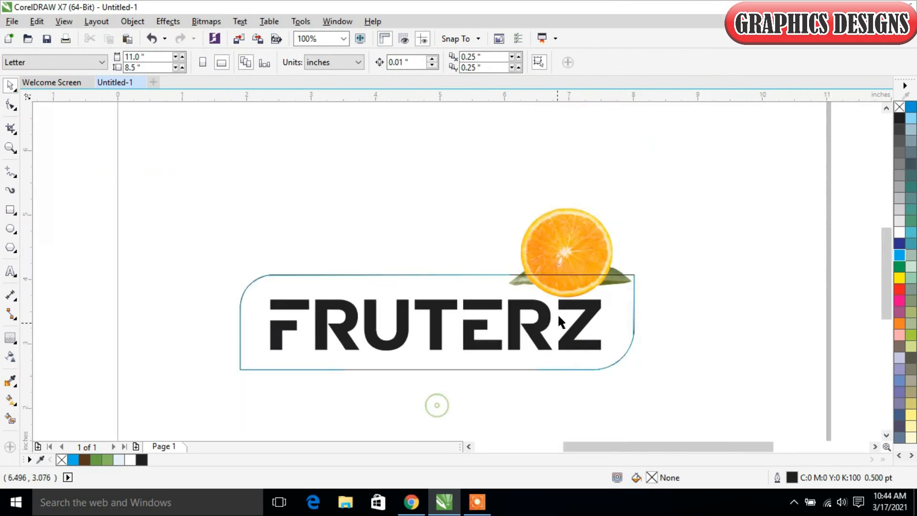
click(452, 370)
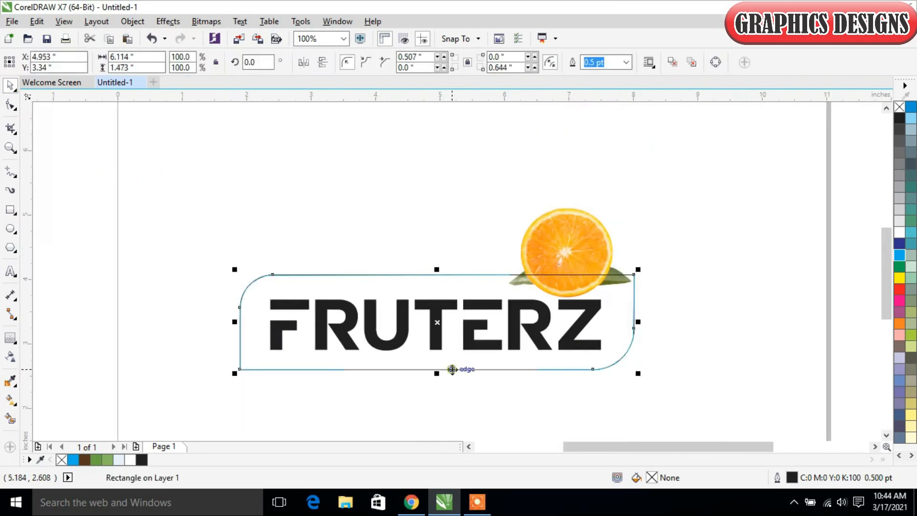
drag(452, 369, 317, 223)
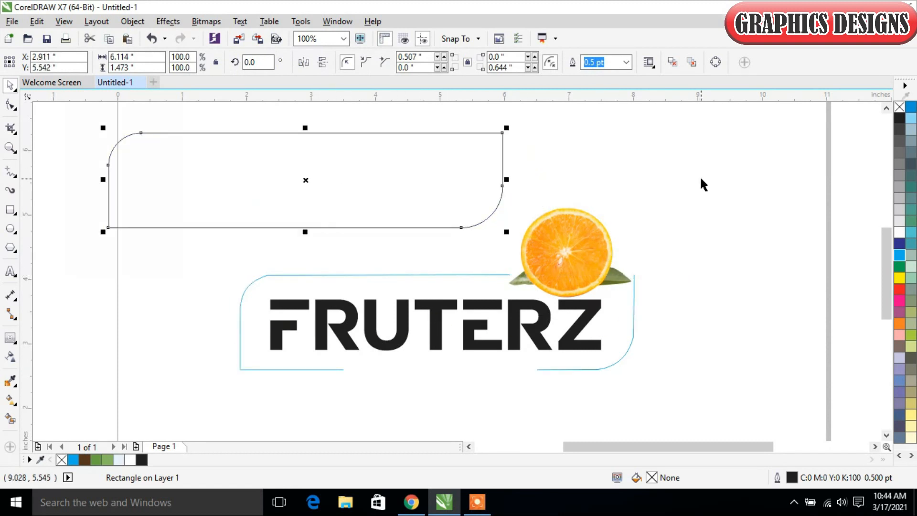
key(Delete)
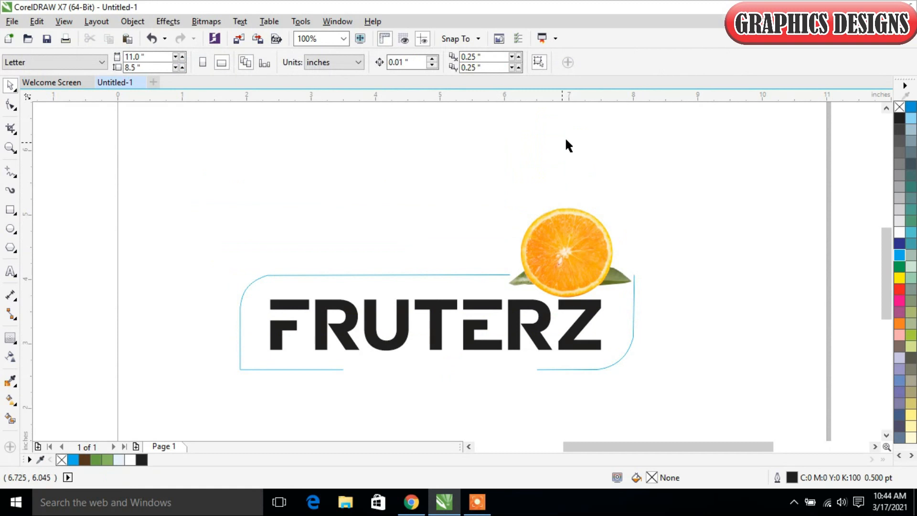
Weld the right-edge line to the rounded lower-right line and undo a trial move of the joined curve.
click(634, 323)
click(670, 329)
click(621, 359)
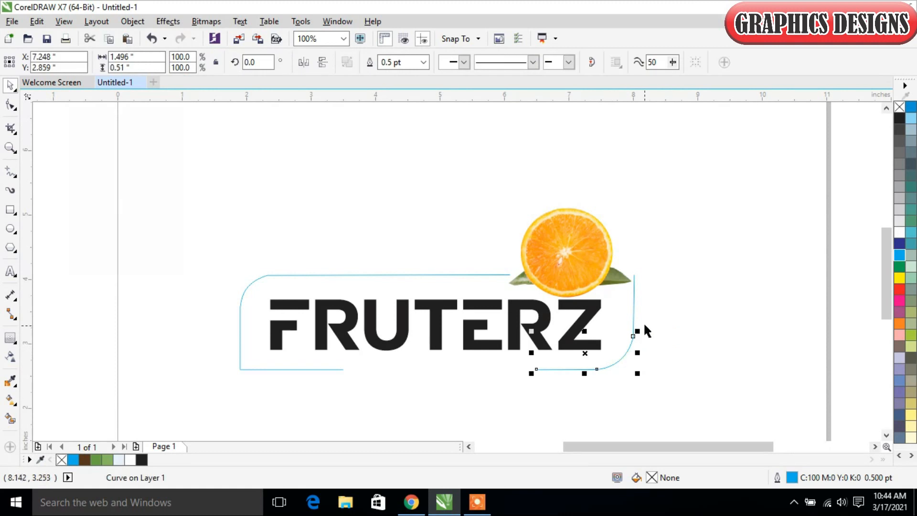
shift+click(633, 299)
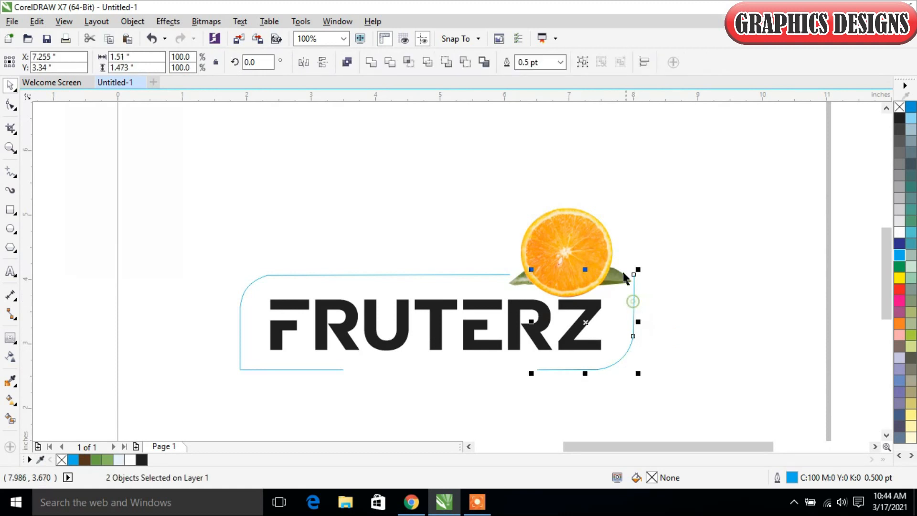
click(376, 68)
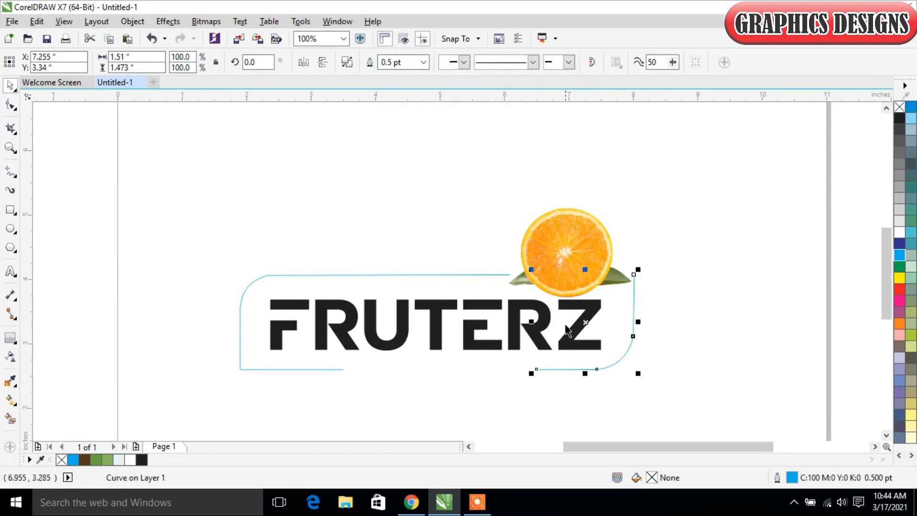
drag(590, 322, 679, 328)
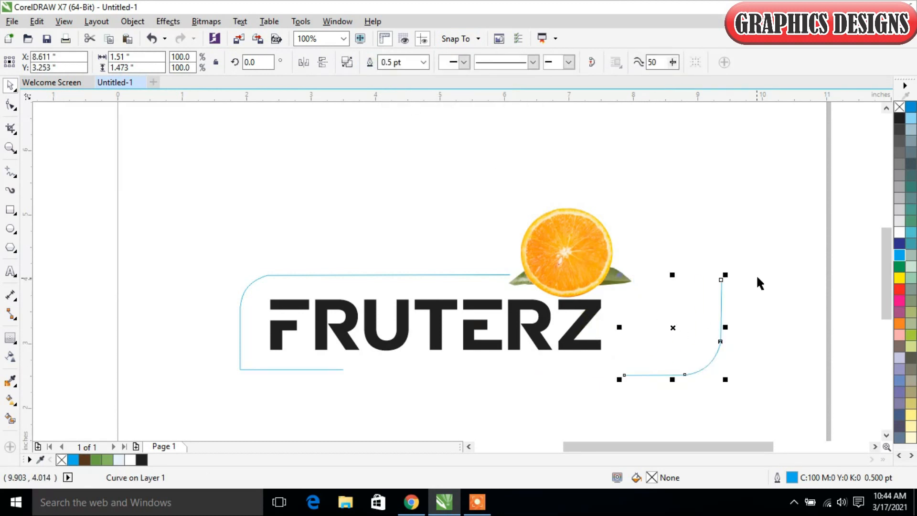
key(ctrl+z)
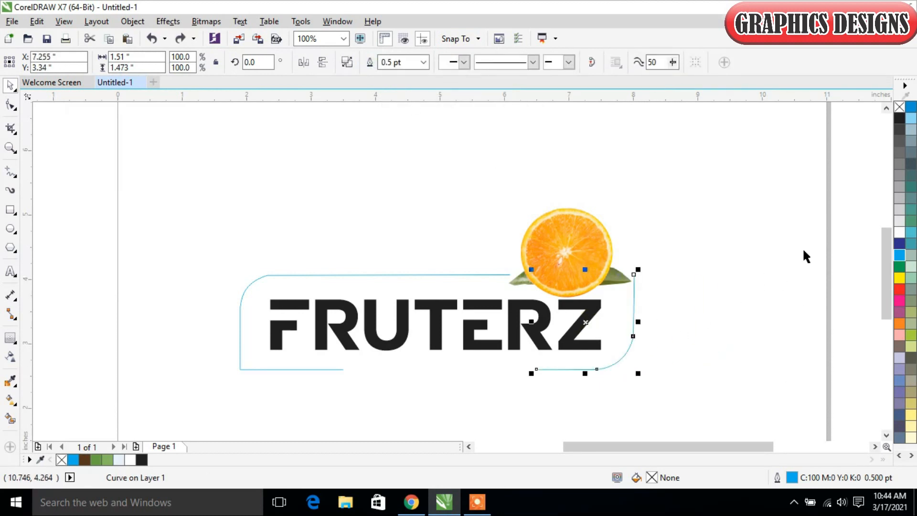
Weld the top-edge line to the rounded left-edge line and undo a trial move of the joined curve.
click(297, 274)
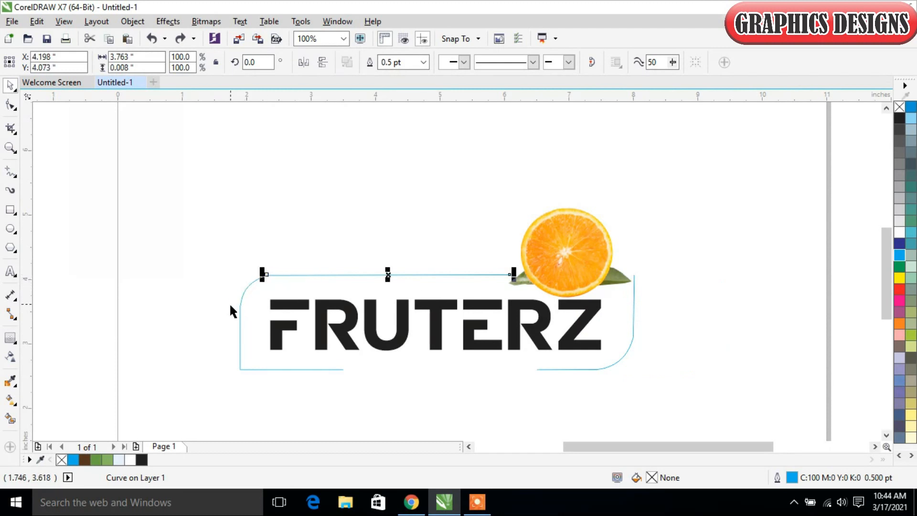
shift+click(240, 314)
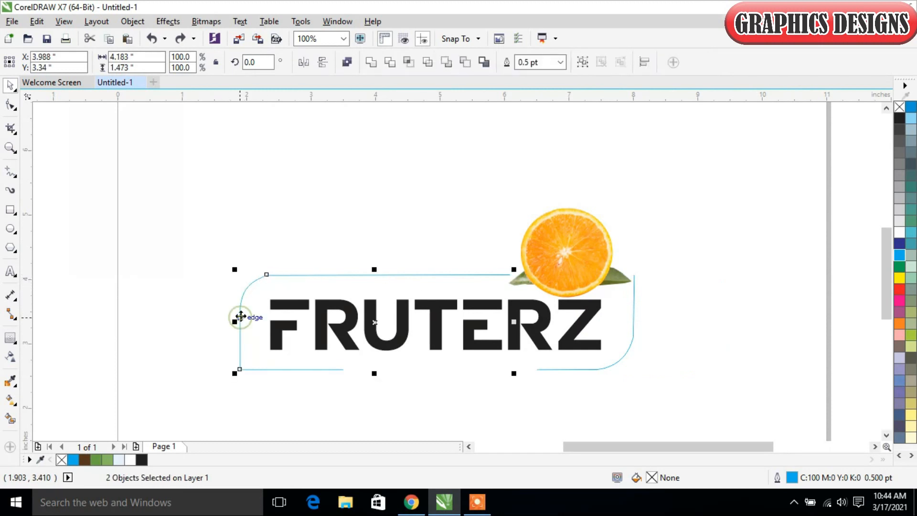
click(374, 62)
click(320, 180)
double_click(251, 284)
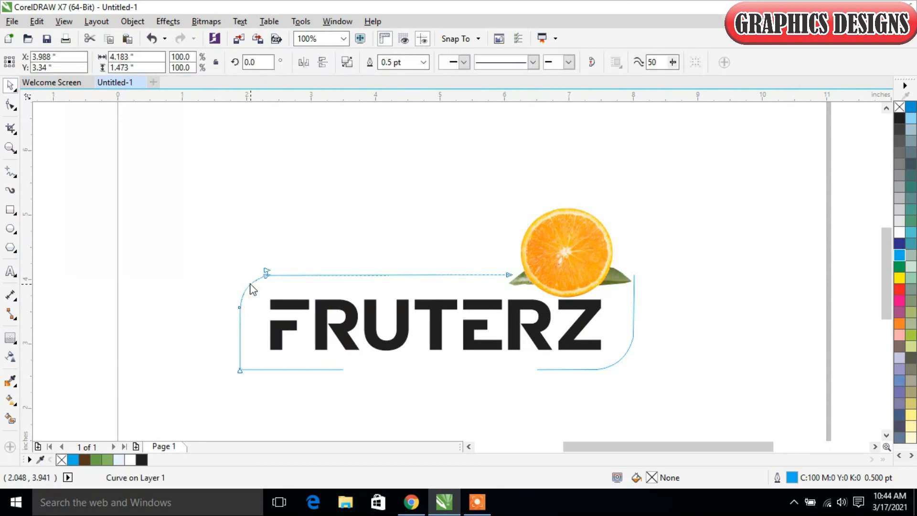
click(10, 85)
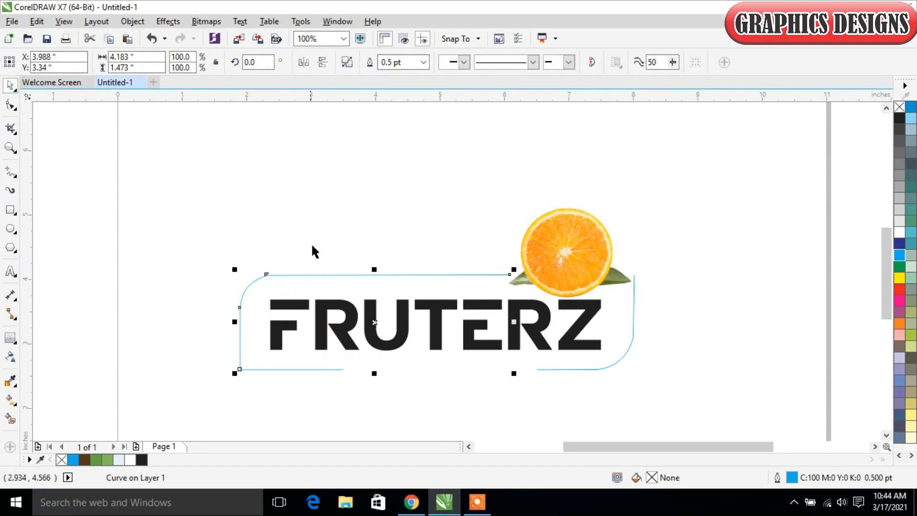
drag(324, 277, 309, 223)
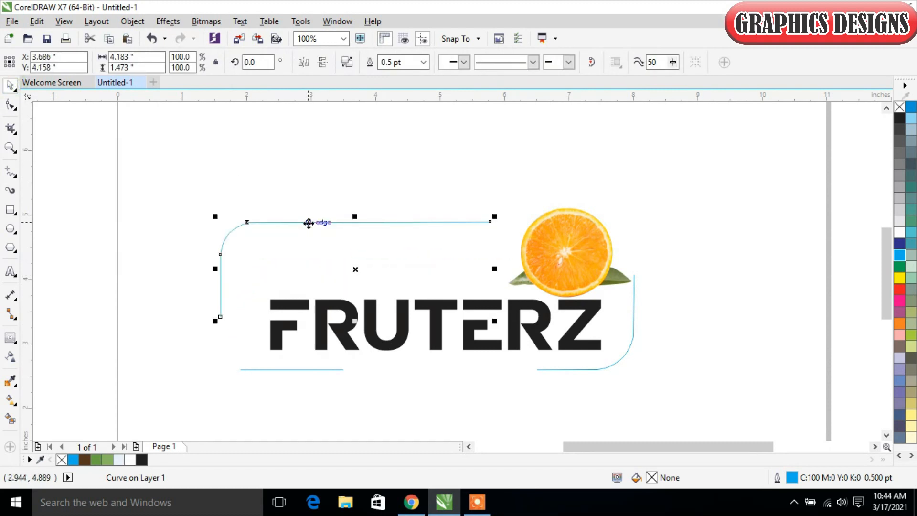
key(ctrl+z)
Weld the bottom-left line to the joined top and left outline, and deselect it.
click(303, 374)
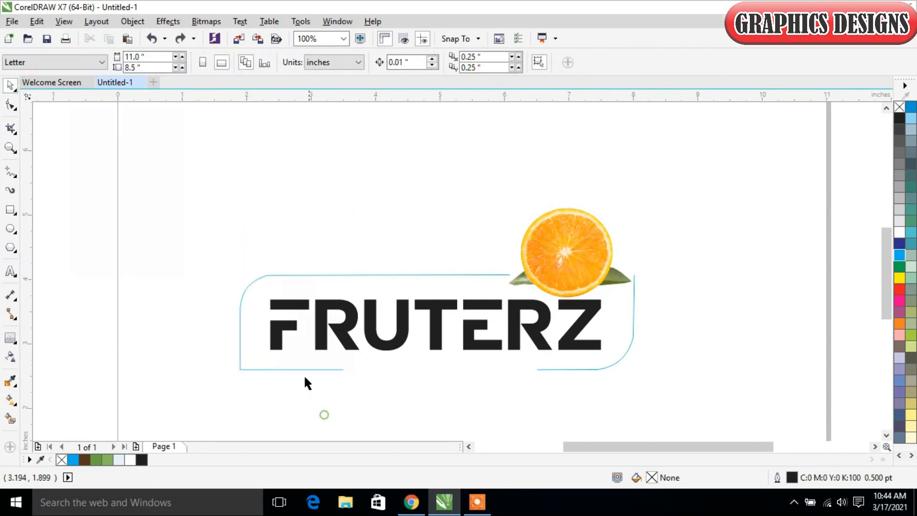
click(298, 370)
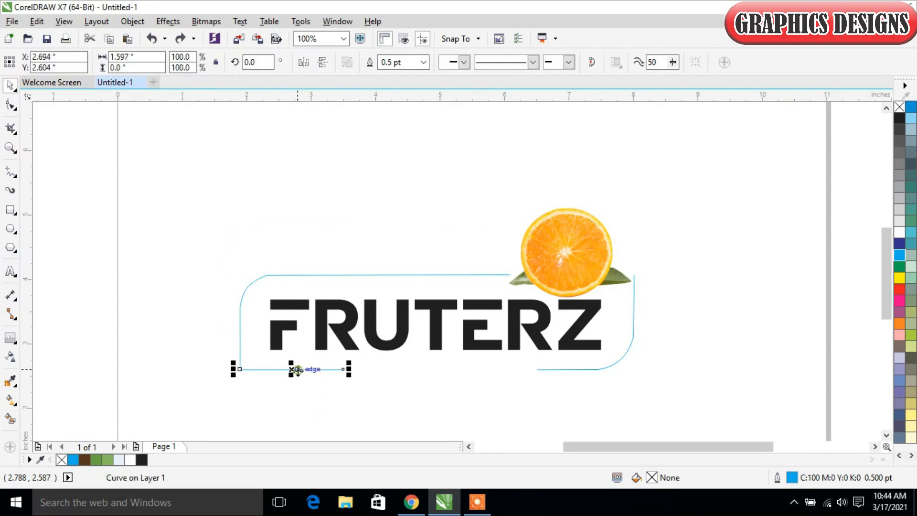
shift+click(240, 334)
click(371, 62)
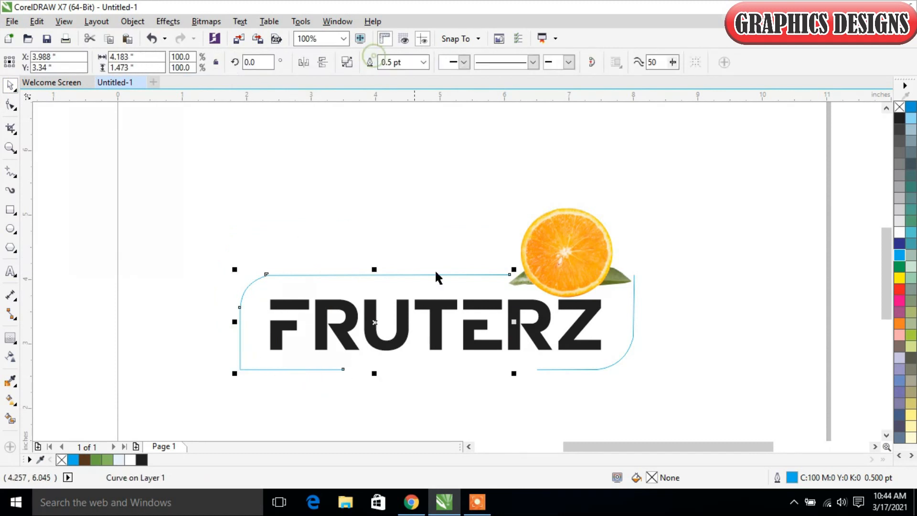
click(569, 413)
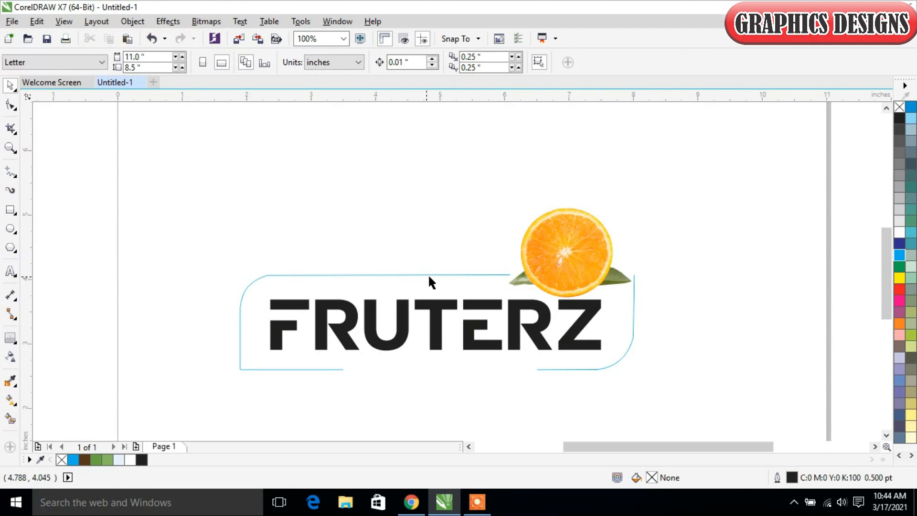
Combine the lower-right frame curve and the upper-left frame curve into a single curve object.
click(618, 359)
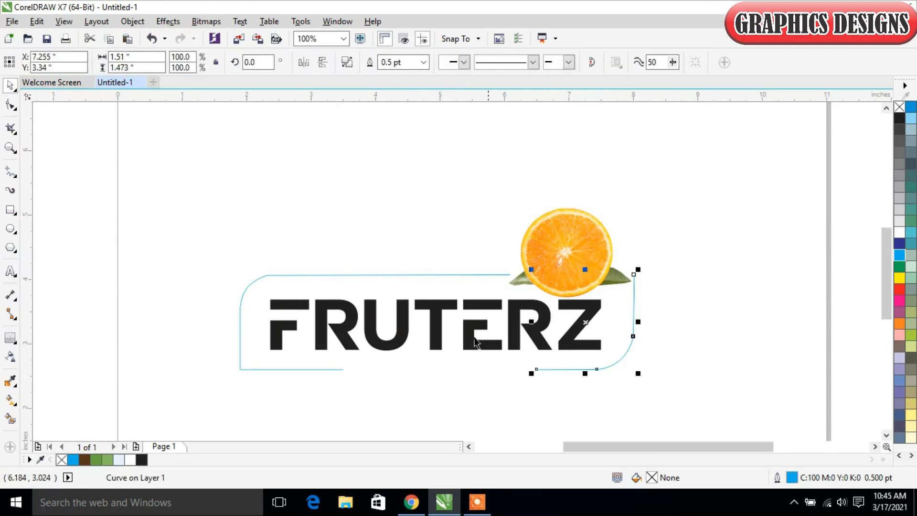
shift+click(393, 275)
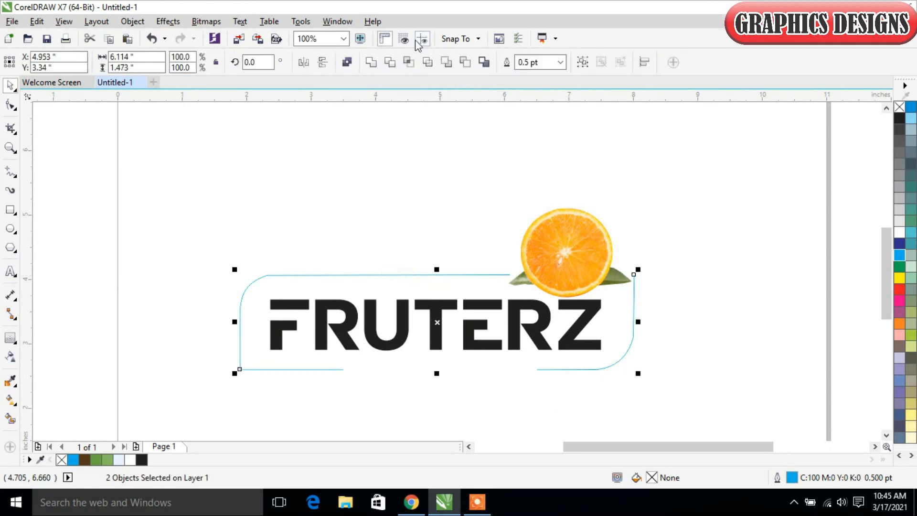
key(ctrl+l)
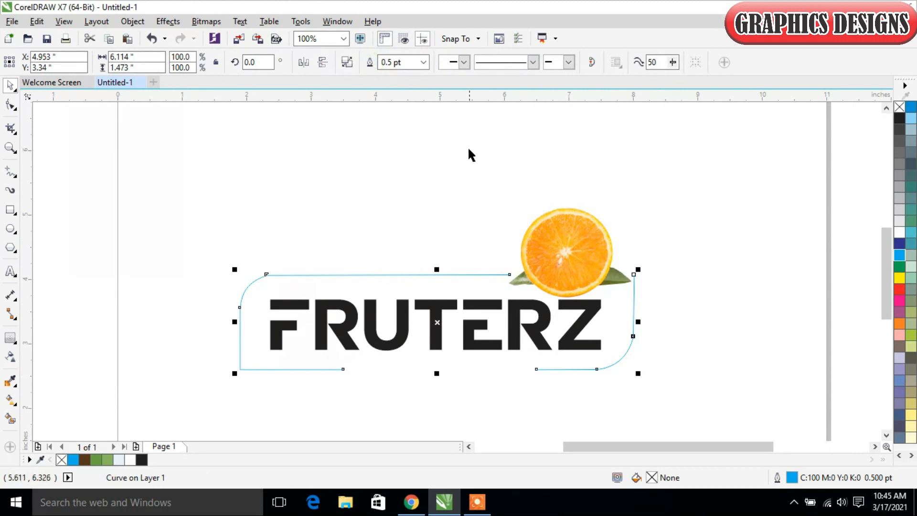
Set the frame's outline to 2.0 pt with rounded corners, drawn behind the fill and scaling with the object, and deselect it.
key(F12)
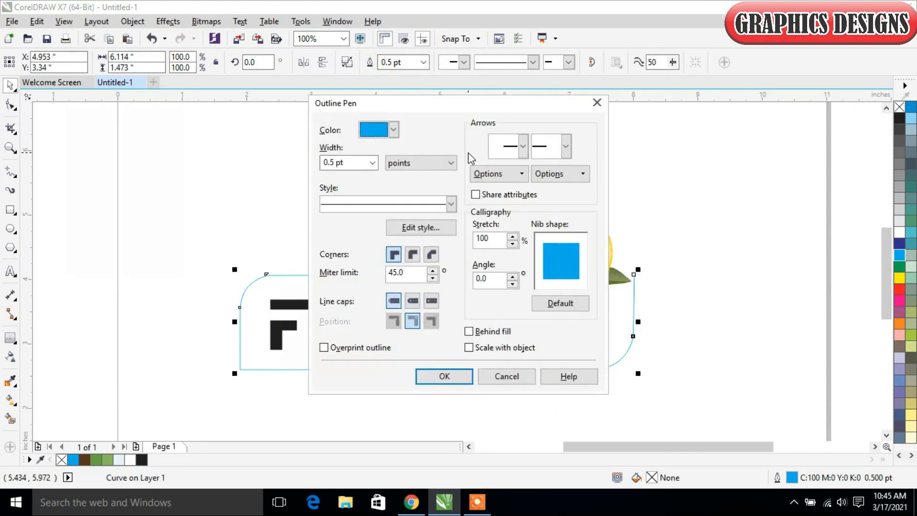
click(372, 162)
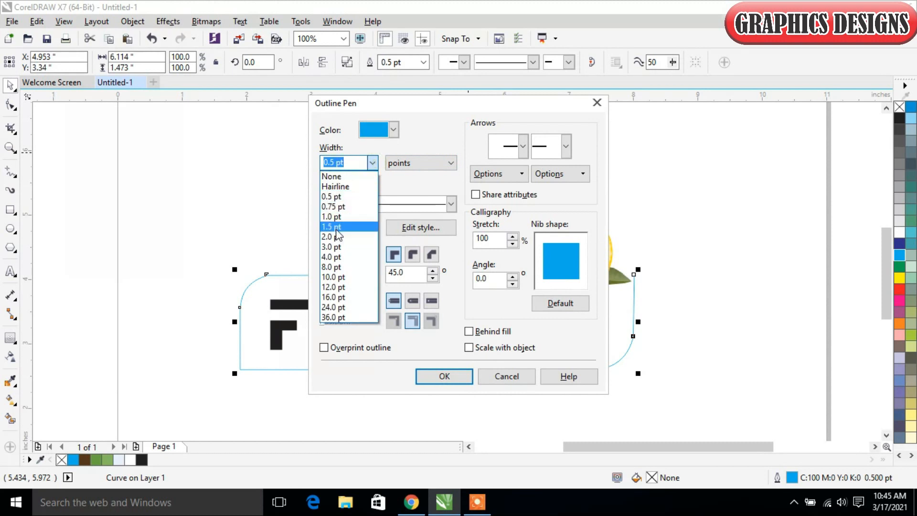
click(337, 237)
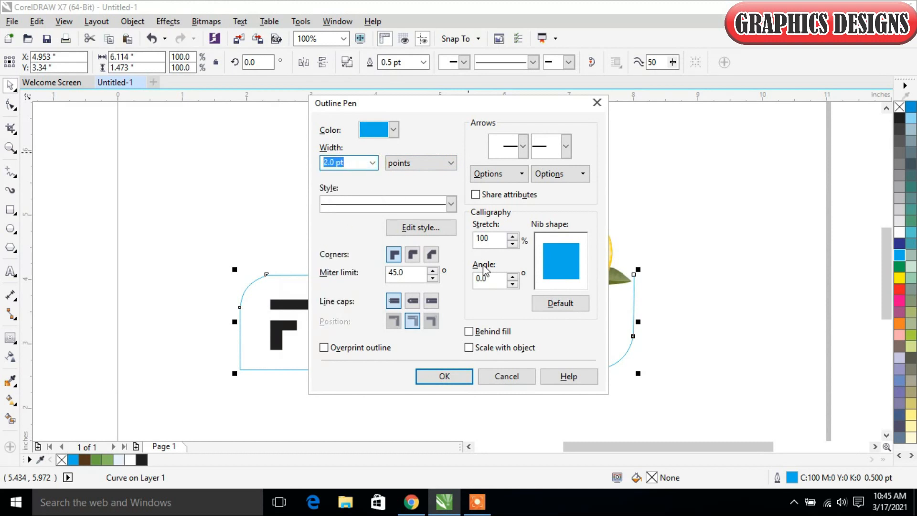
click(414, 256)
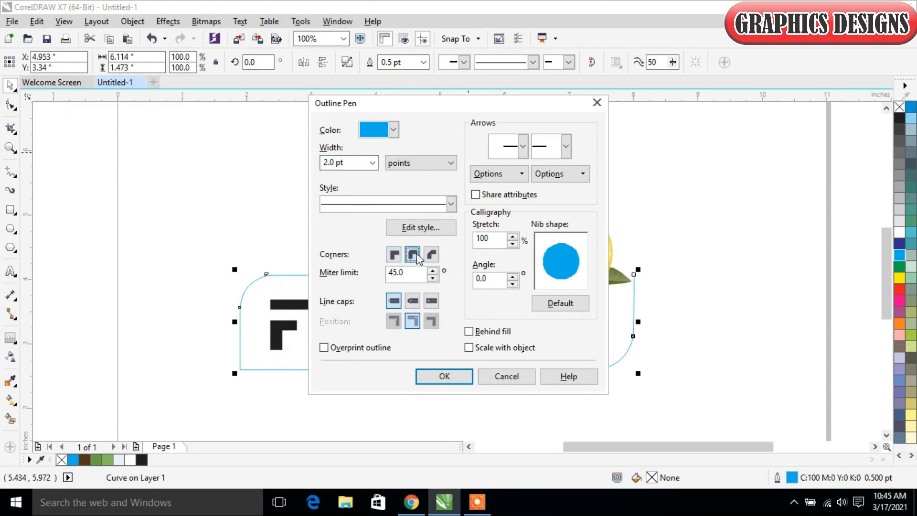
click(483, 332)
click(497, 348)
click(449, 377)
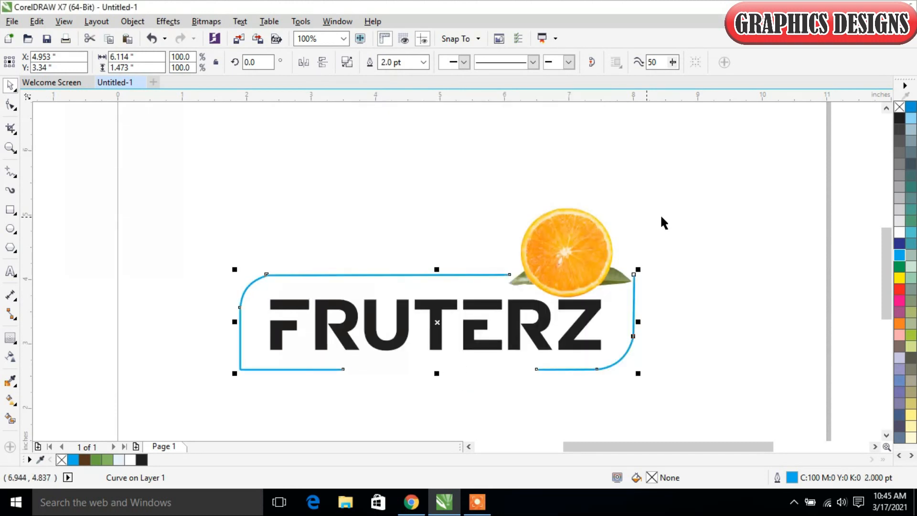
click(730, 318)
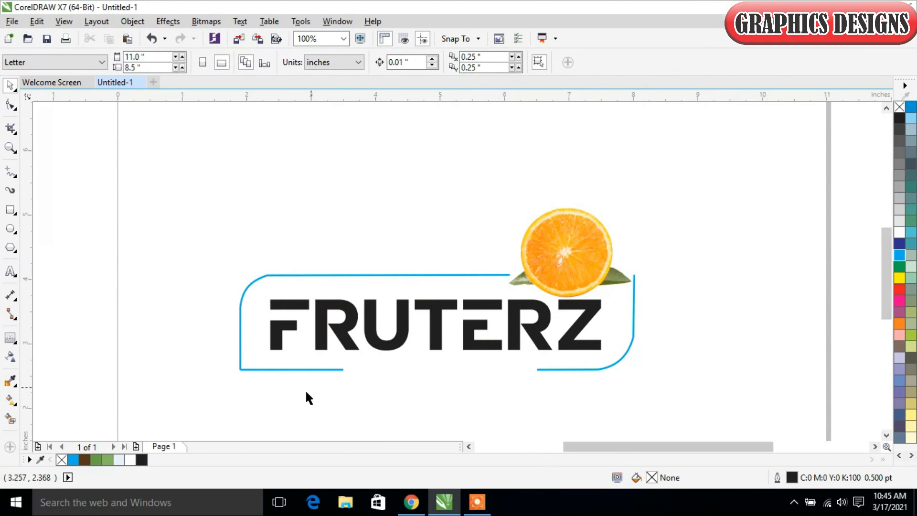
Duplicate the FRUTERZ text in place and nudge the copy 0.04 inches to the left.
click(372, 337)
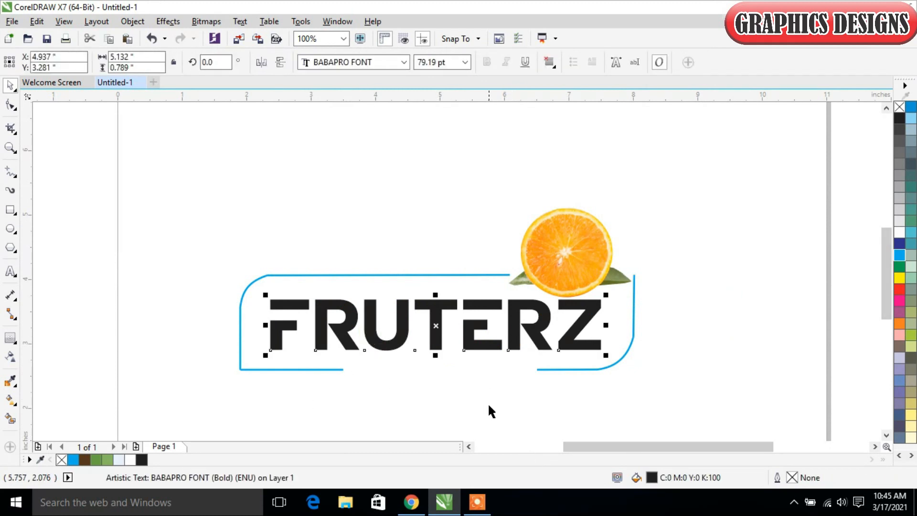
right_click(436, 312)
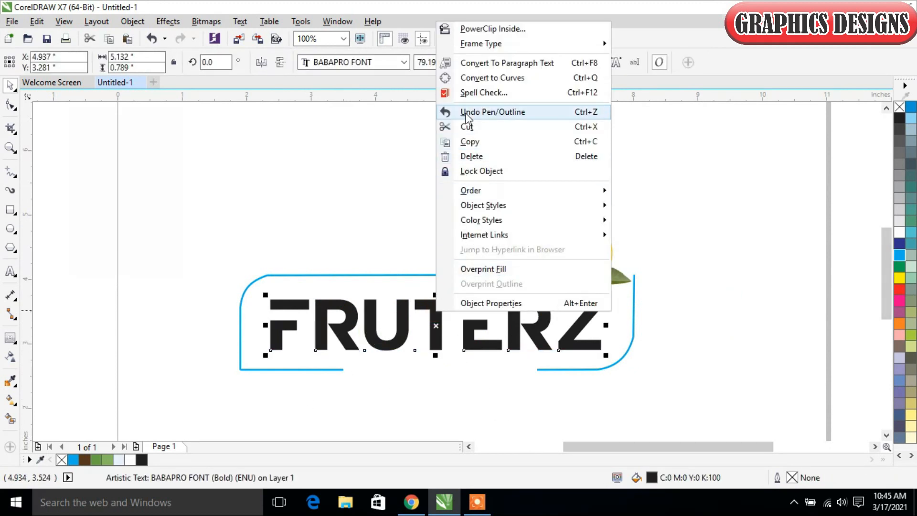
click(477, 142)
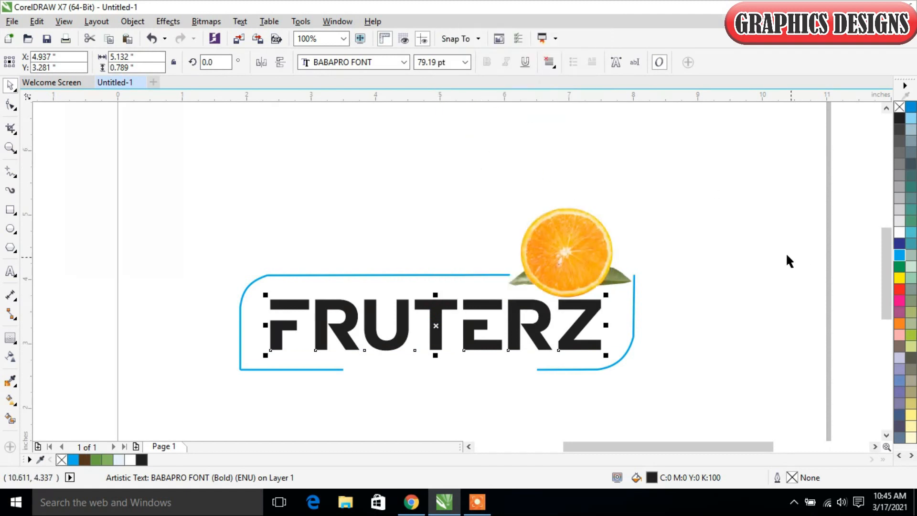
right_click(729, 253)
click(761, 339)
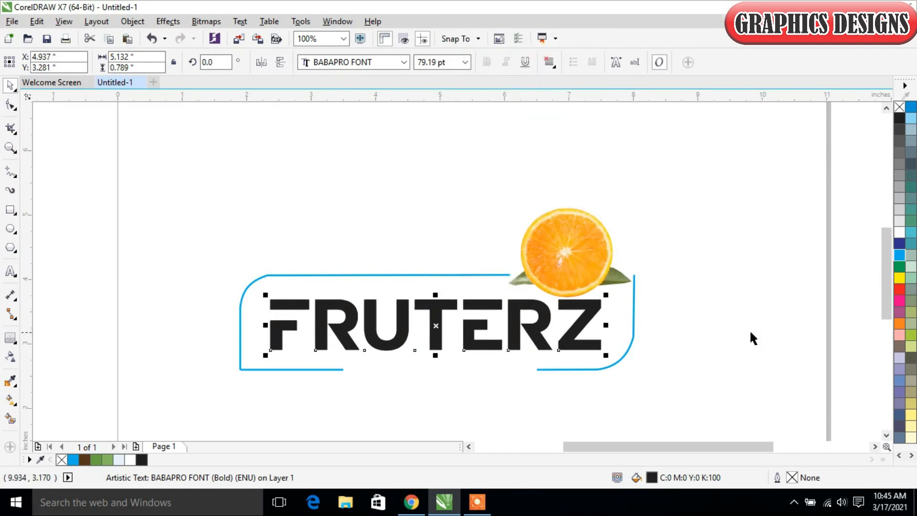
key(Left)
key(Left)
key(Left)
key(Left)
click(707, 368)
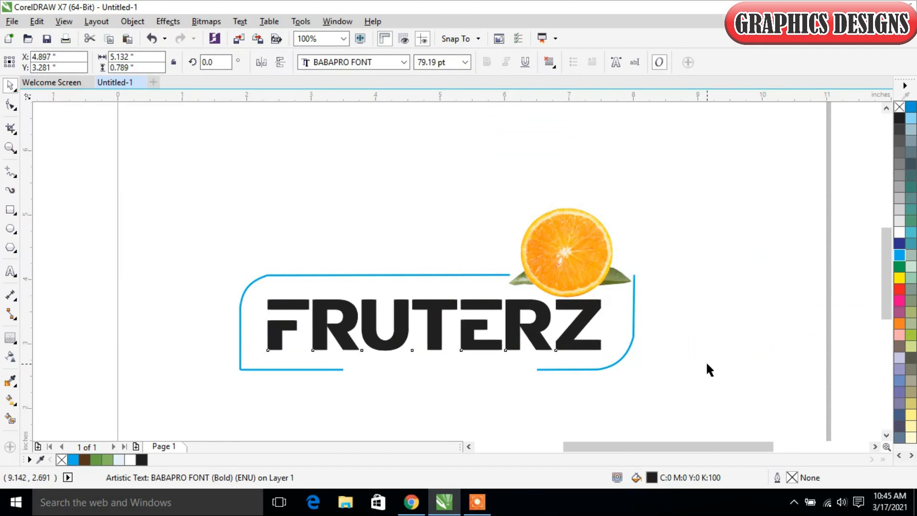
Fill the front FRUTERZ copy with green #67A341 and nudge it right to an X position of 4.987 inches.
click(370, 330)
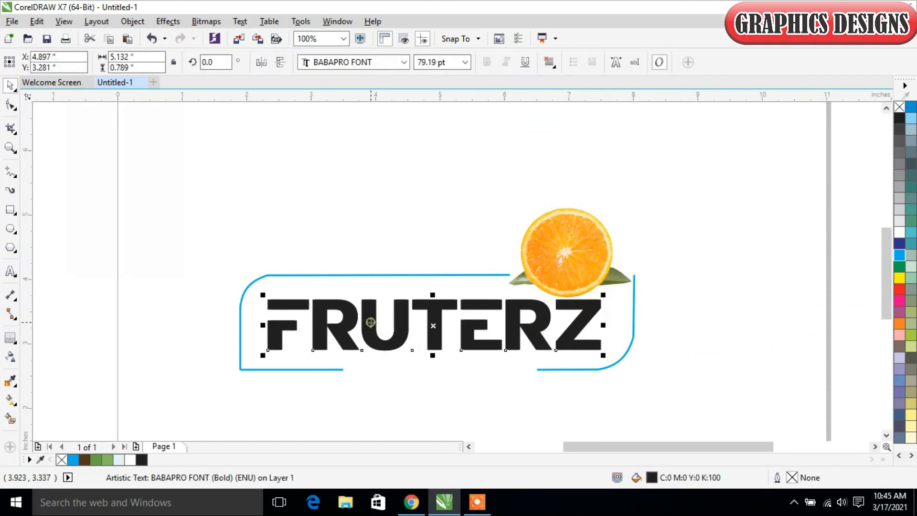
click(99, 462)
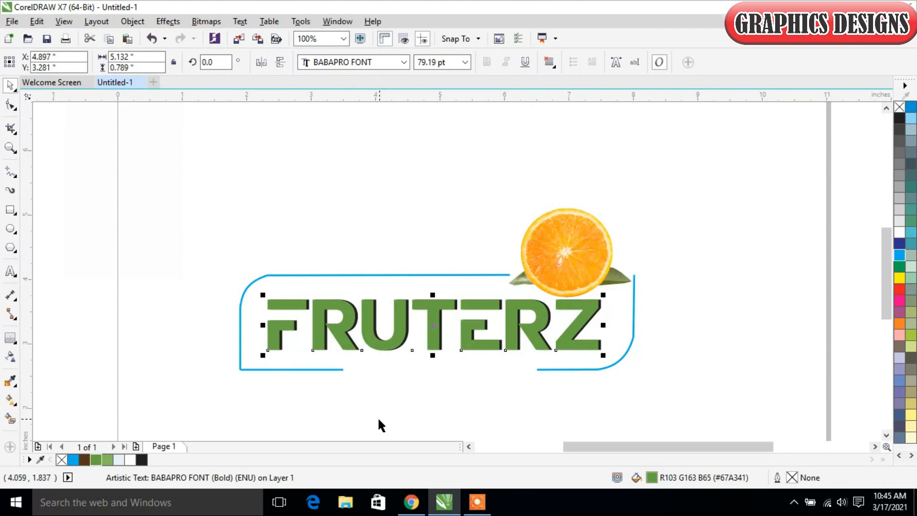
key(Right)
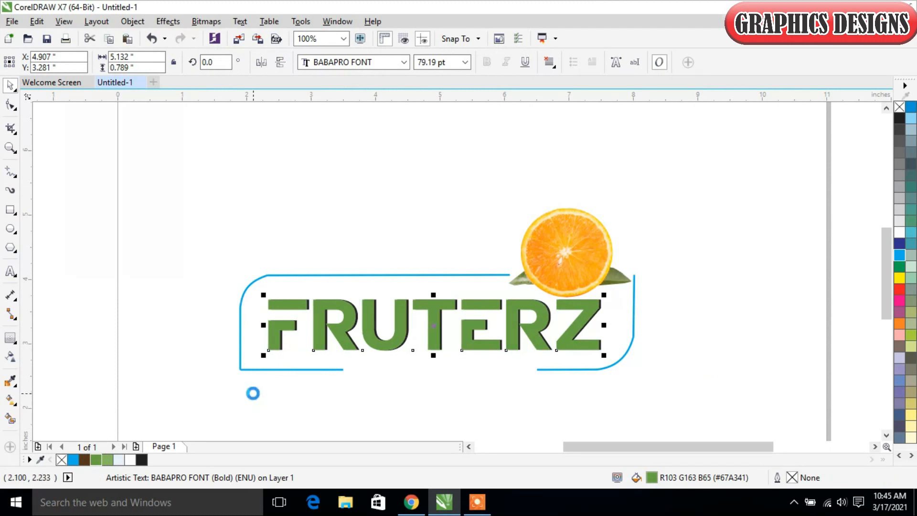
key(Right)
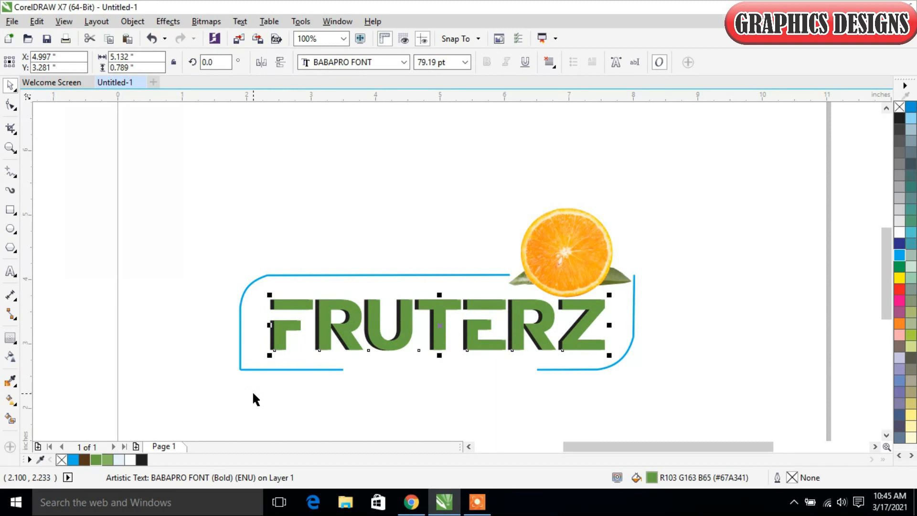
key(Left)
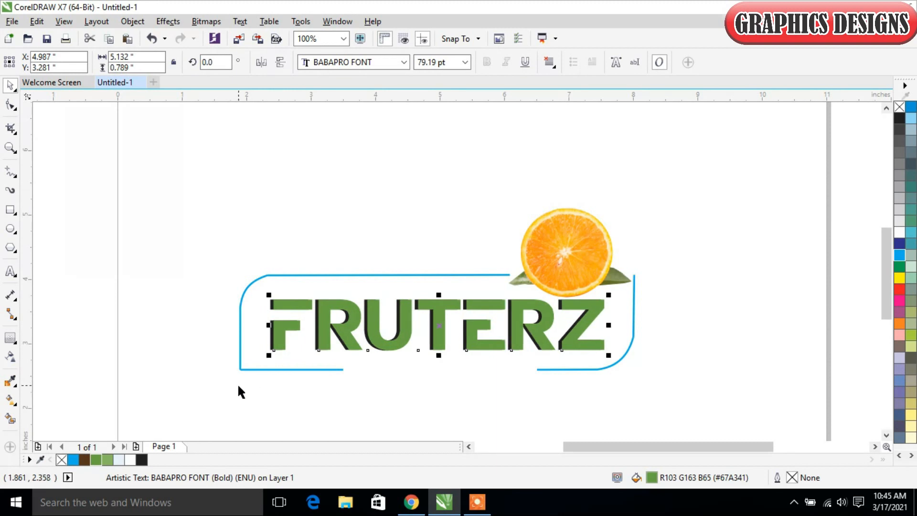
click(238, 386)
Fill the rear FRUTERZ text with light green #87B761 as a trial shadow colour.
click(271, 325)
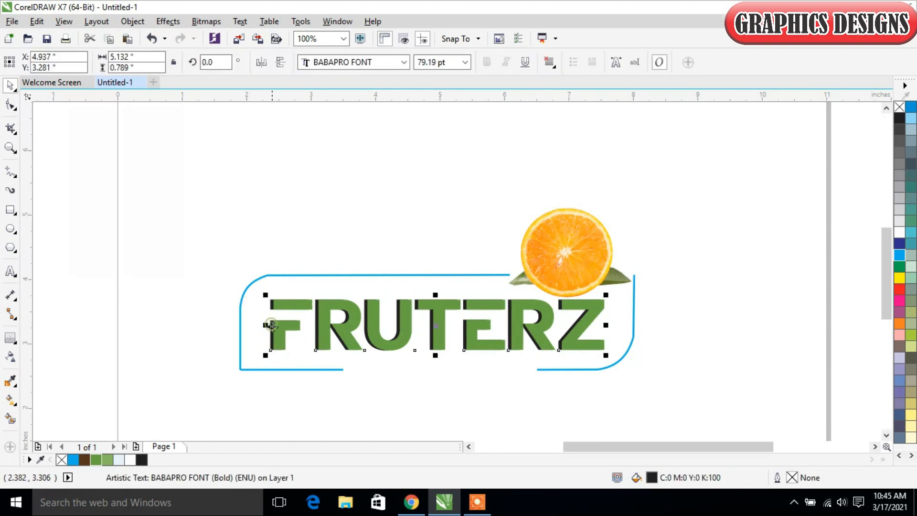
click(96, 460)
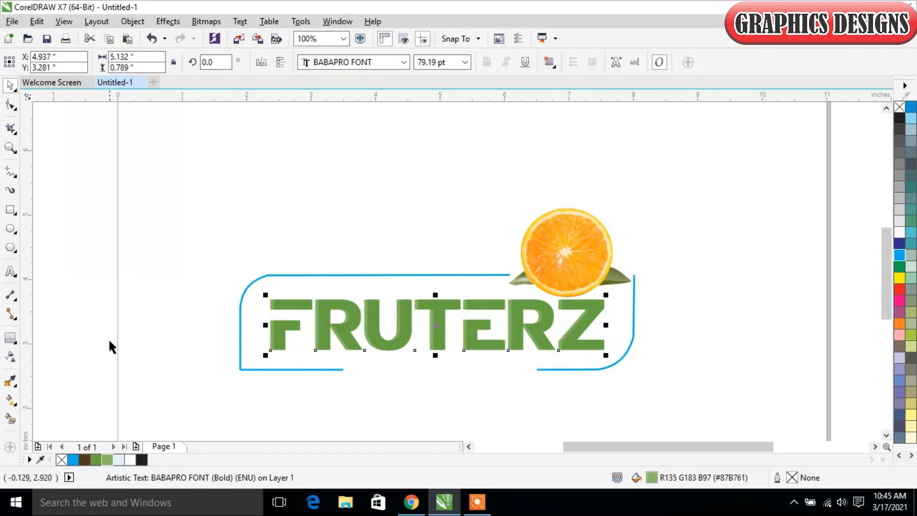
click(128, 320)
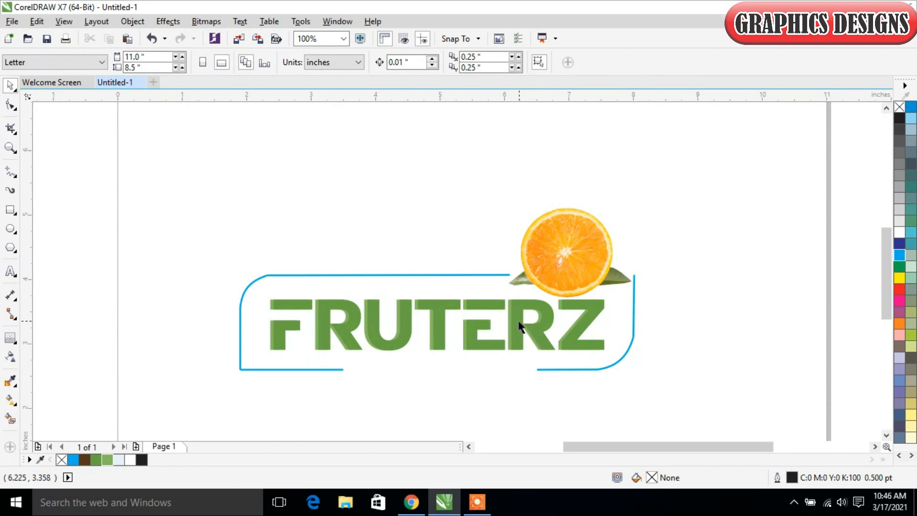
Fill the rear FRUTERZ text with dark brown as a shadow for the green lettering.
click(508, 307)
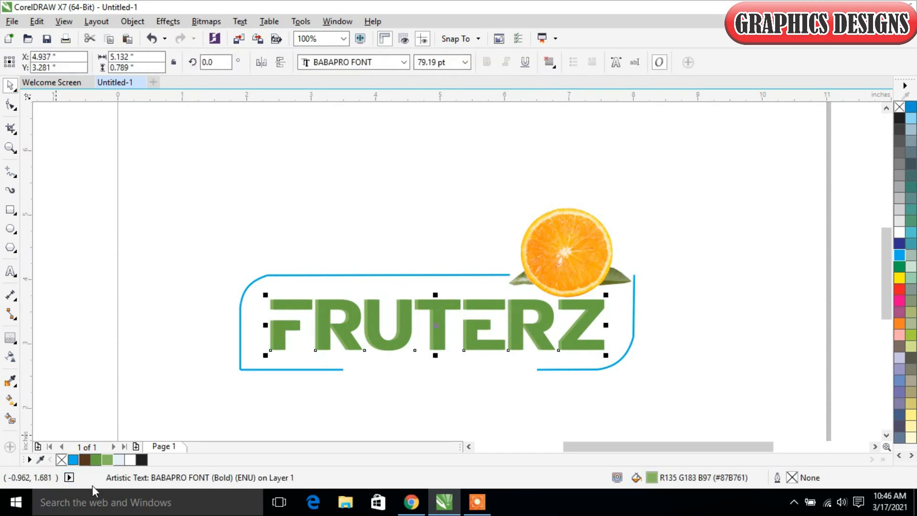
click(84, 460)
click(143, 327)
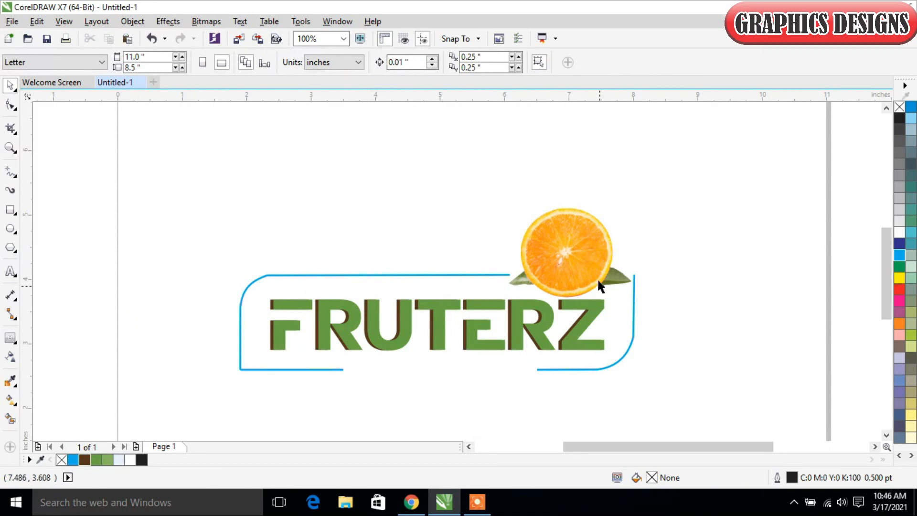
Recolour the open frame's outline to the same dark brown as the text shadow.
click(273, 369)
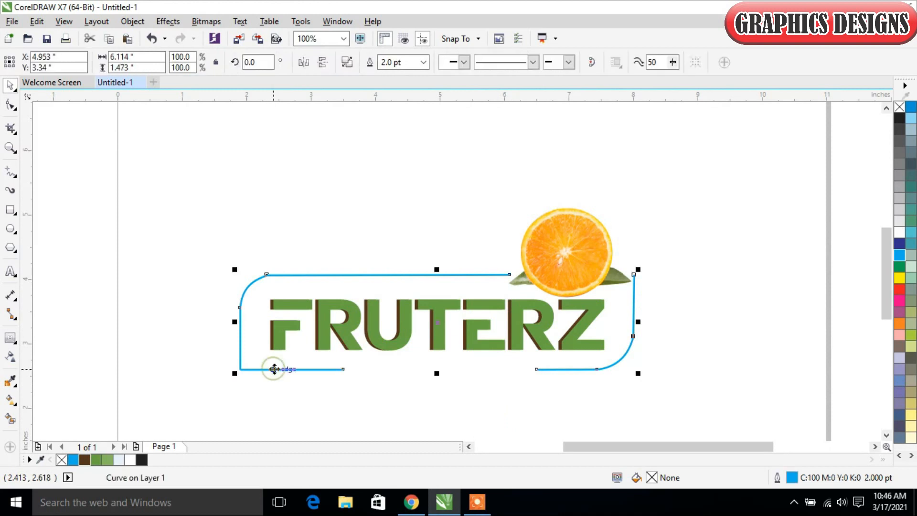
right_click(84, 460)
click(124, 345)
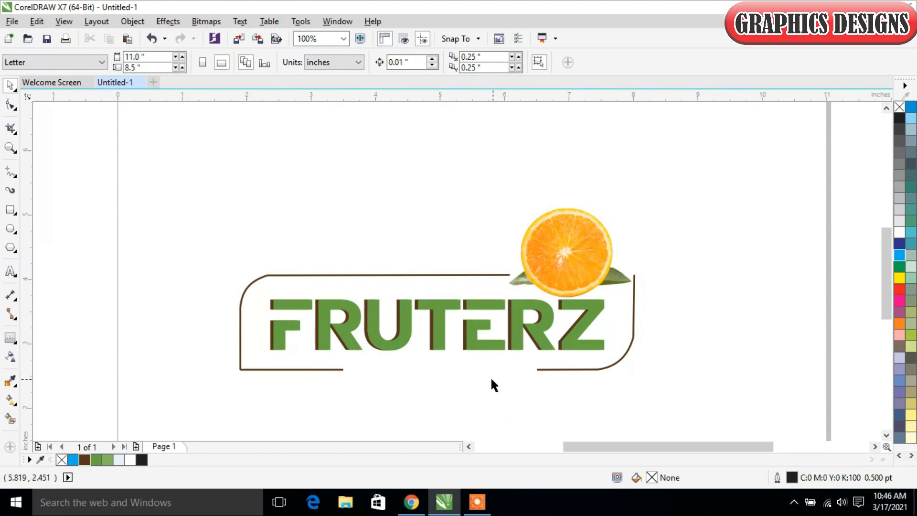
Add the artistic text "organic fruit market" in 24 pt Arial below the frame.
click(10, 271)
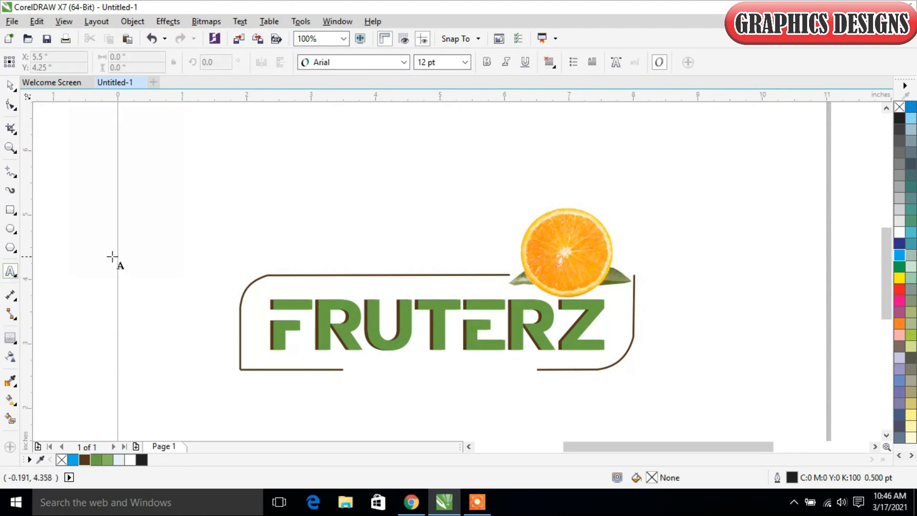
click(300, 403)
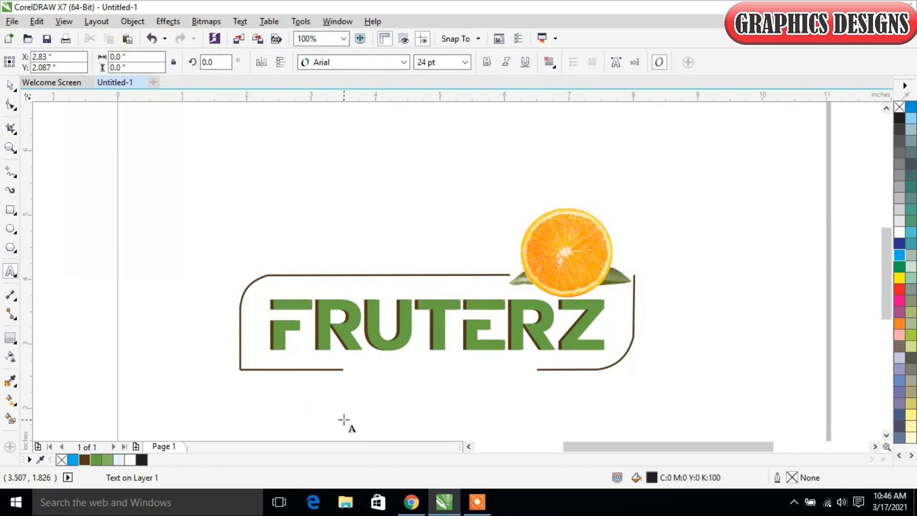
text(or)
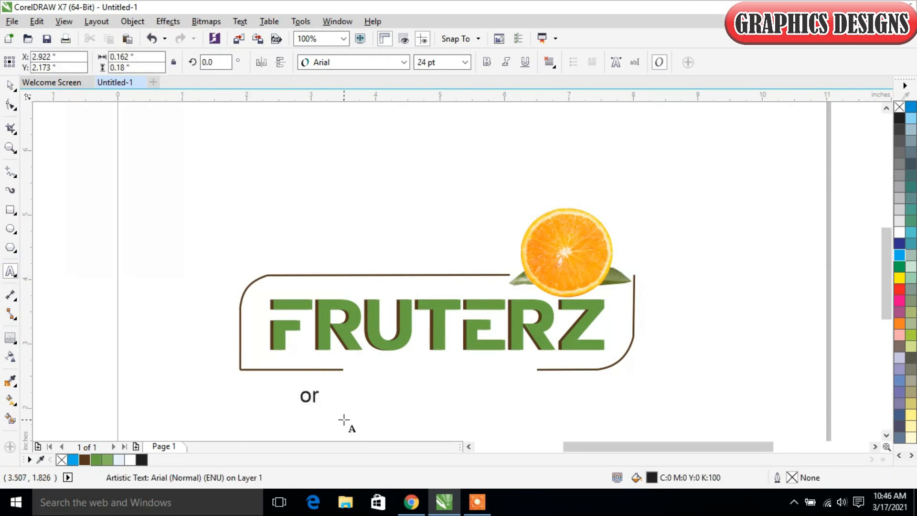
text(ganic)
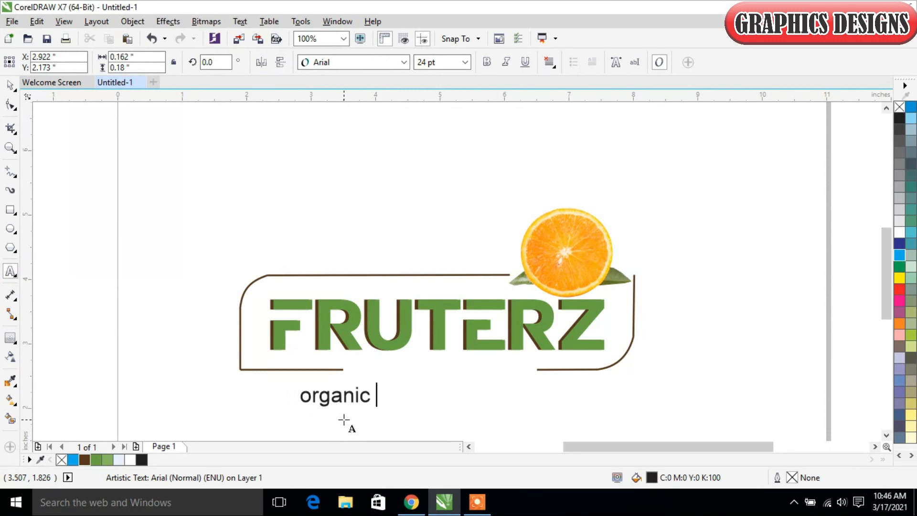
text( fruit m)
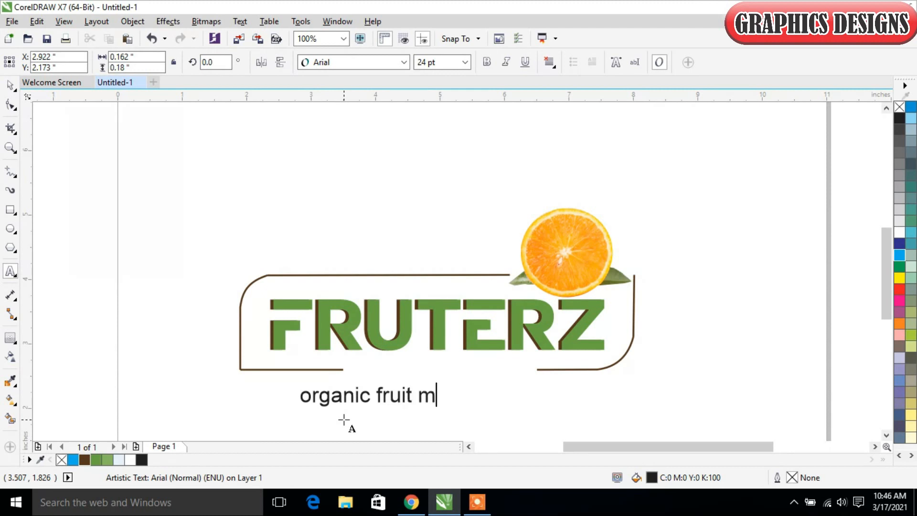
text(arket)
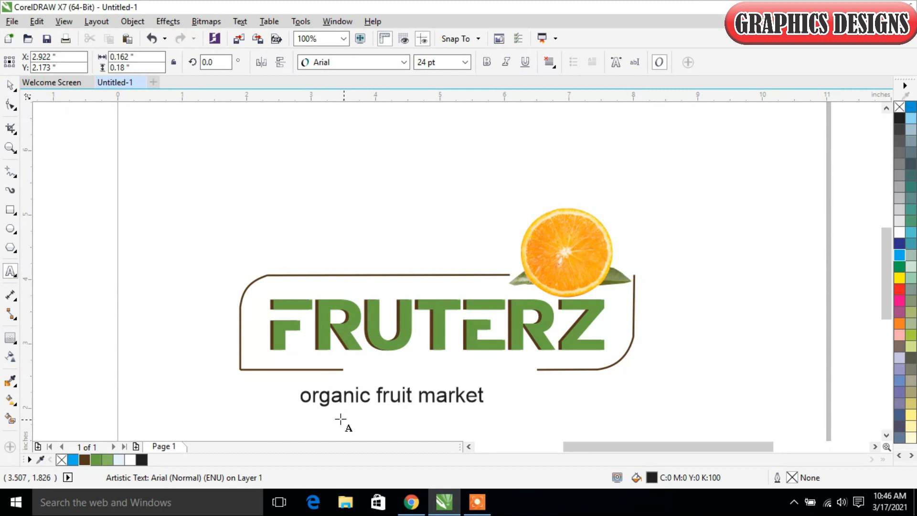
Apply the Title Case option of Change Case to the tagline text.
click(218, 21)
click(237, 12)
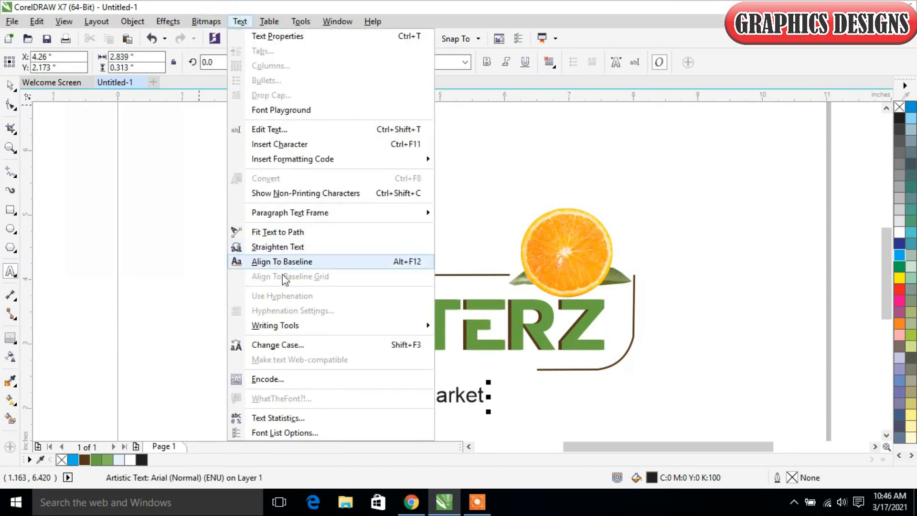
click(288, 345)
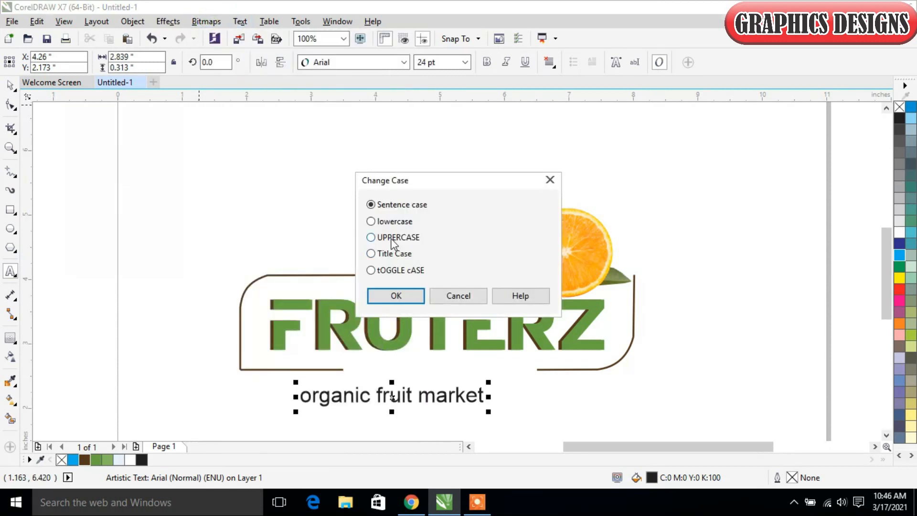
click(388, 255)
click(392, 296)
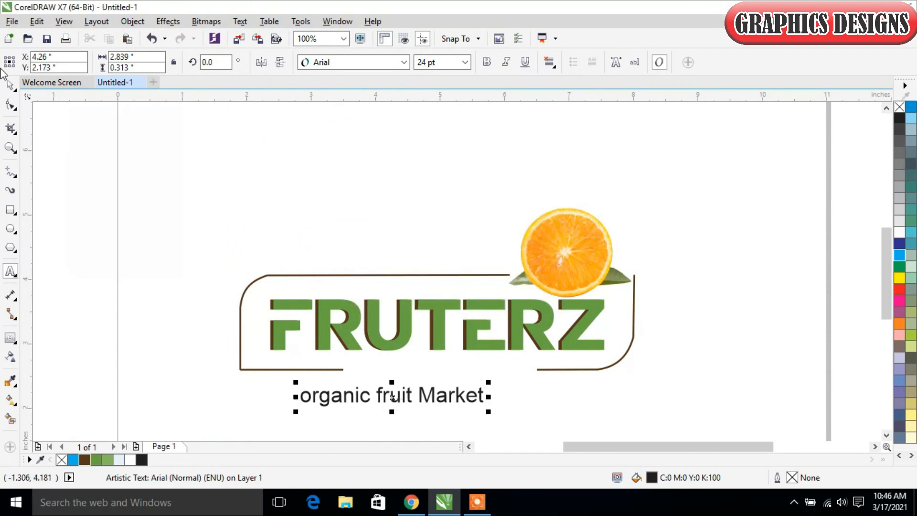
Convert the entire tagline to Title Case and fit it, at about 20 pt, into the gap in the frame's lower edge.
click(231, 167)
click(10, 85)
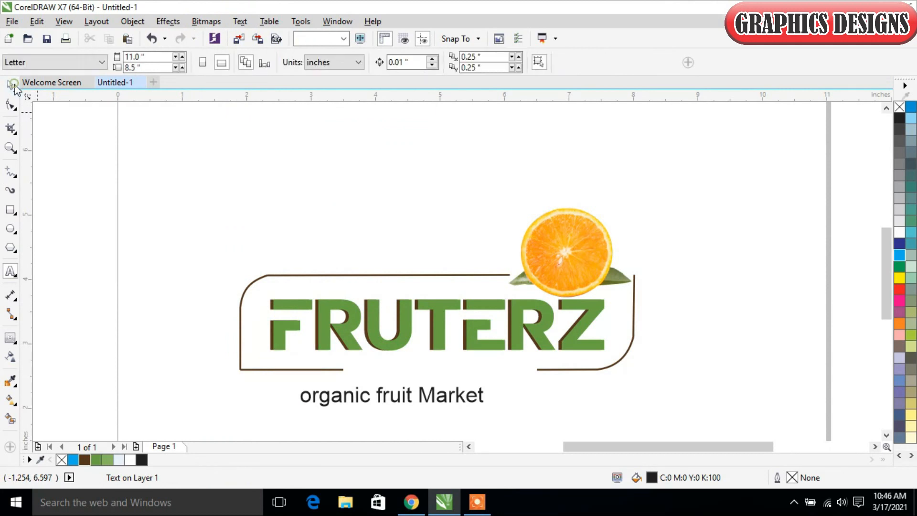
click(360, 395)
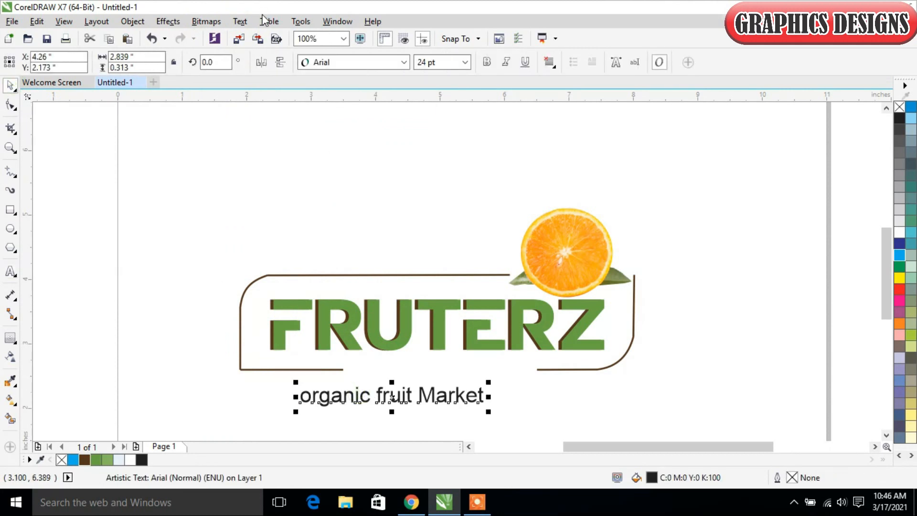
click(243, 21)
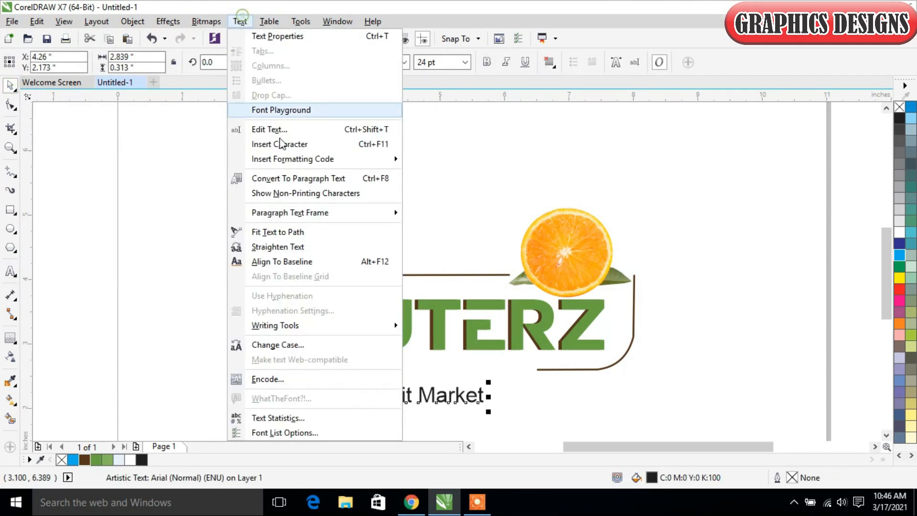
click(293, 343)
click(382, 253)
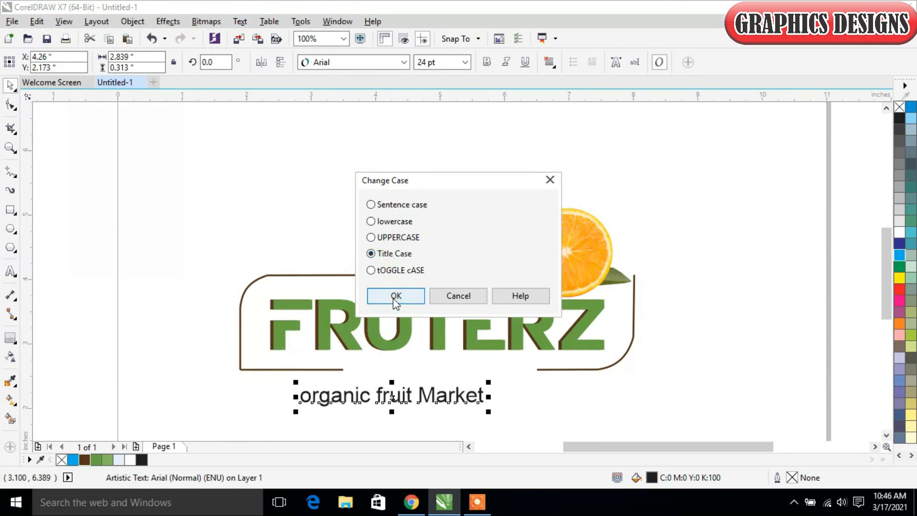
click(395, 296)
drag(458, 401, 533, 370)
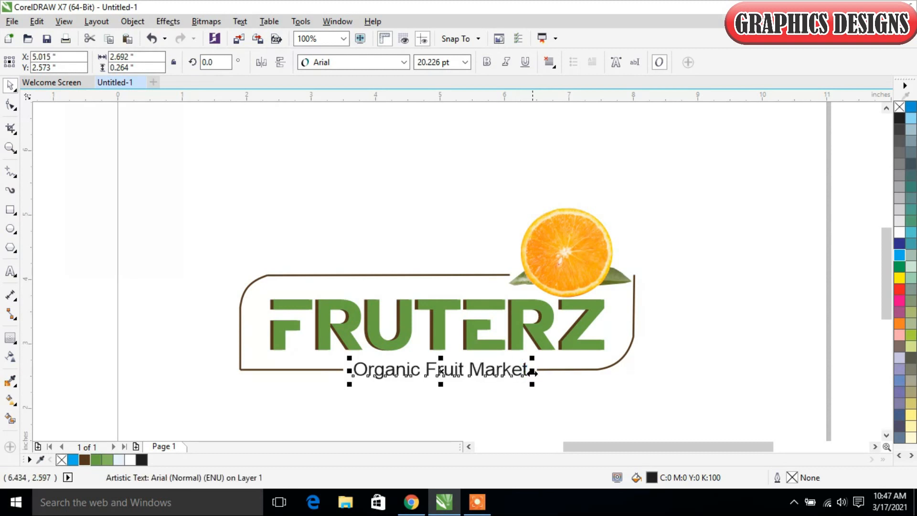
click(535, 410)
Try a dark brown outline on the tagline text.
click(436, 370)
right_click(84, 459)
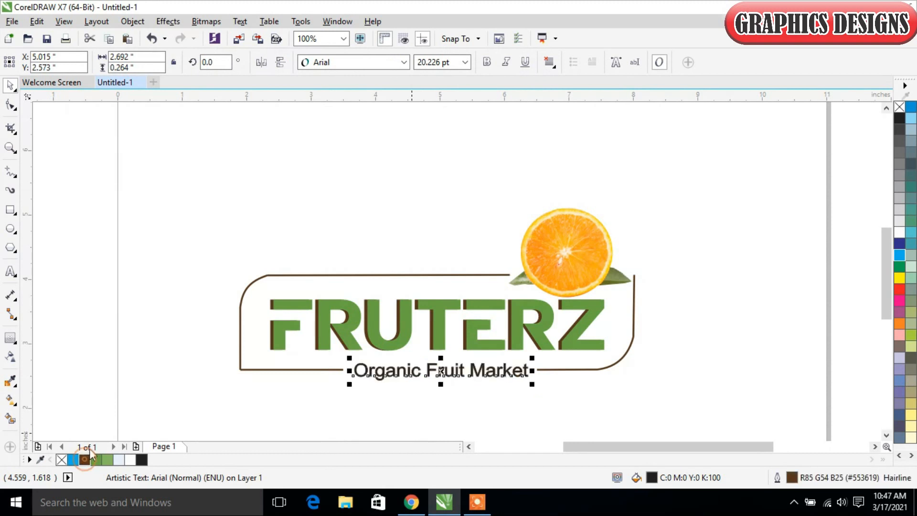
click(108, 390)
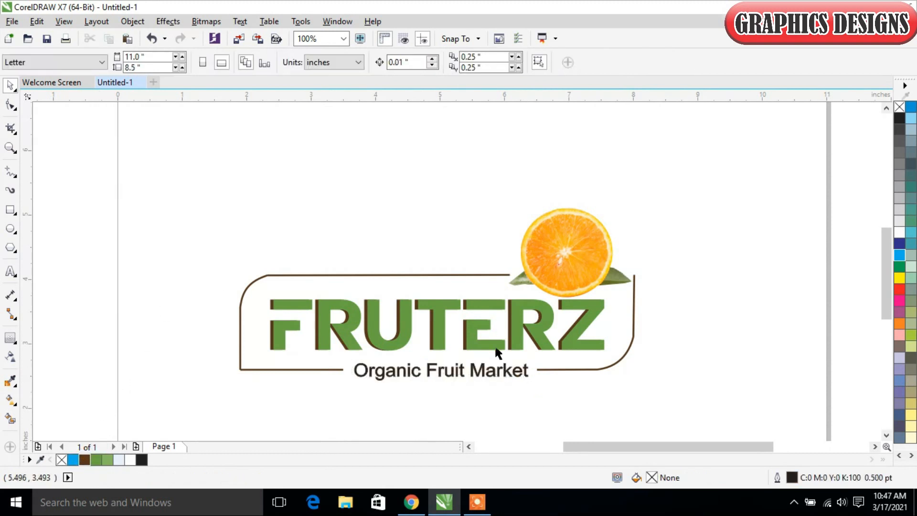
Fill the "Organic Fruit Market" tagline with the same dark brown as the frame.
click(474, 388)
click(85, 460)
click(115, 360)
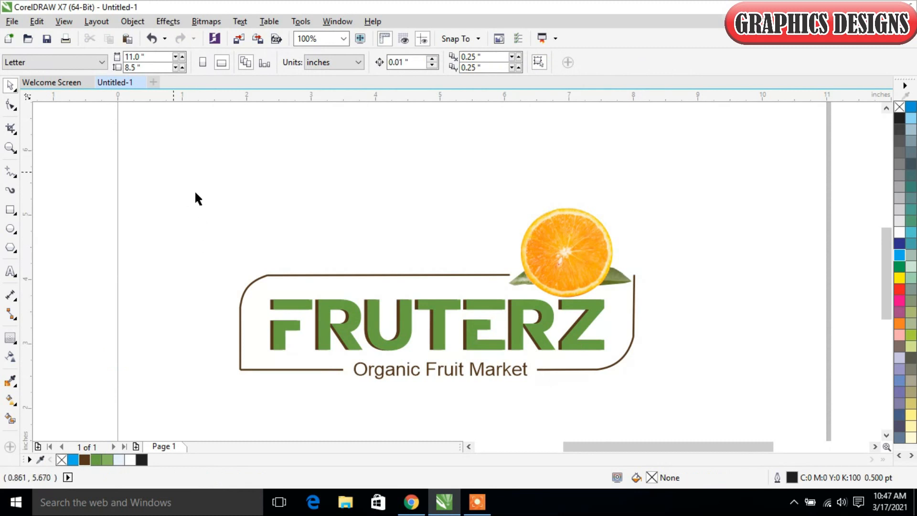
Group the orange slice, both FRUTERZ texts, the frame and the tagline into one object.
scroll(746, 435, down, 1)
drag(174, 145, 718, 389)
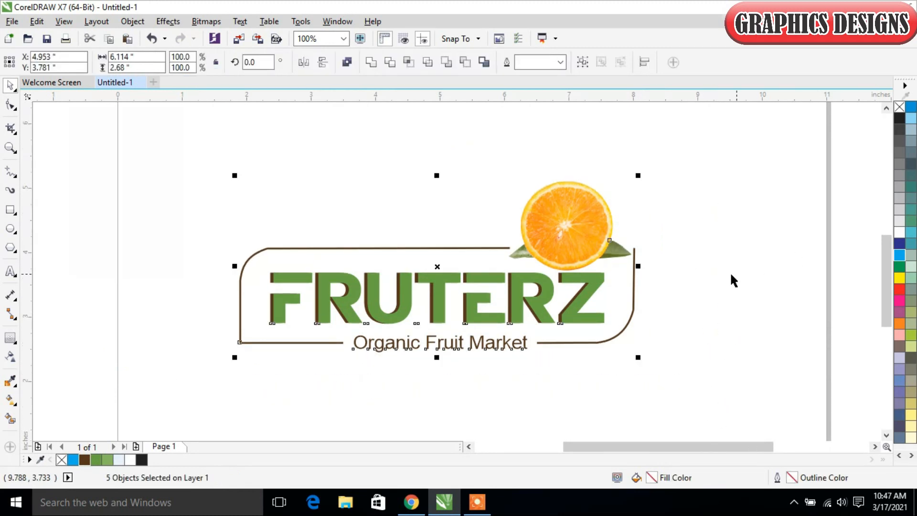
click(583, 62)
click(765, 282)
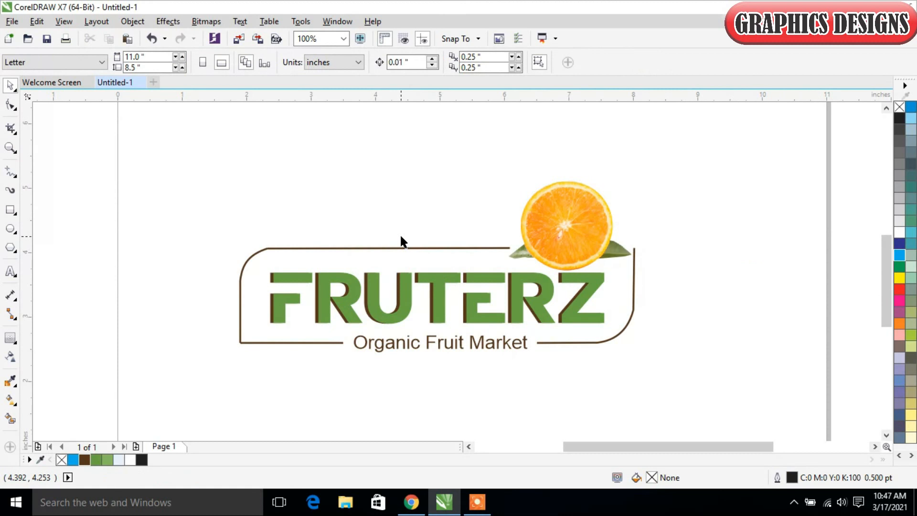
Scale the logo group down to about 2.68 in wide and move it to the upper right area of the page.
click(10, 210)
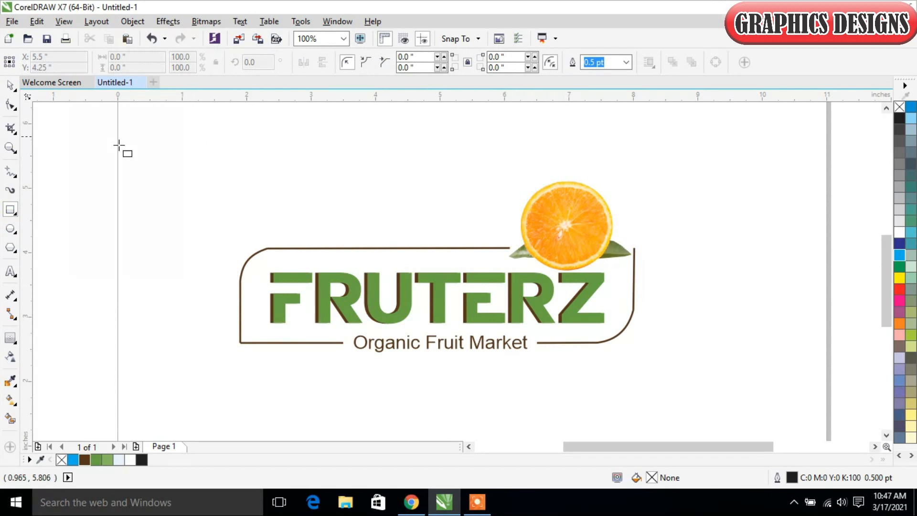
click(11, 85)
click(602, 317)
drag(640, 357, 419, 260)
drag(353, 234, 730, 216)
click(757, 294)
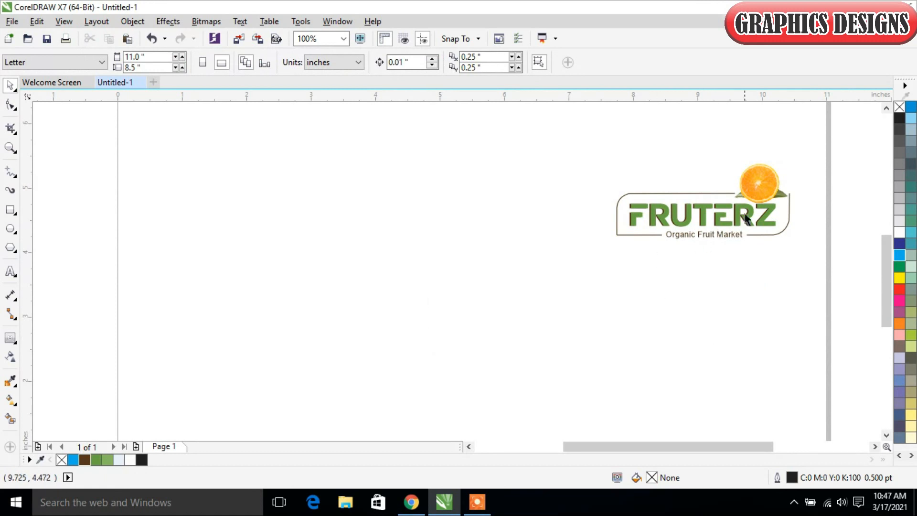
Draw a background rectangle about 3.42 by 1.9 in near the middle of the page.
click(10, 210)
mouse_move(338, 217)
mouse_down()
mouse_move(499, 322)
mouse_move(558, 338)
mouse_up()
click(11, 85)
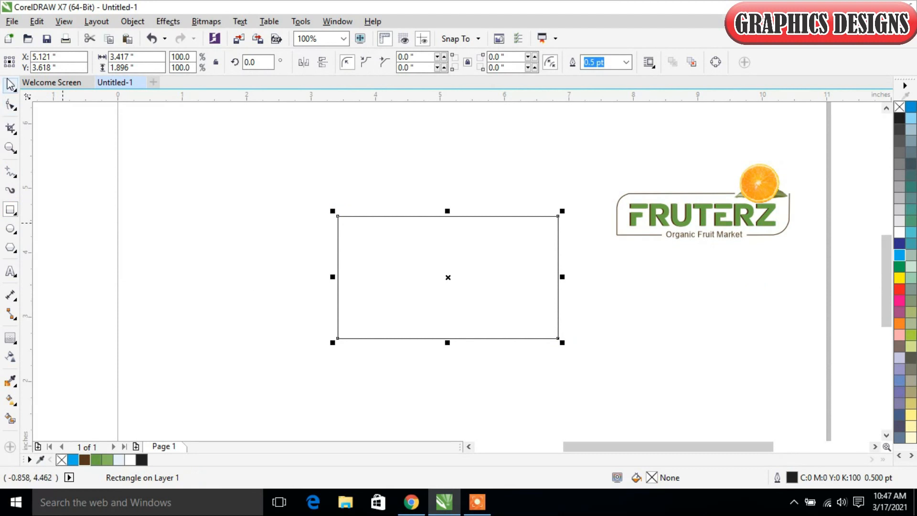
Give the rectangle an elliptical fountain fill with its centre near the middle of the shape.
click(10, 399)
drag(488, 299, 533, 331)
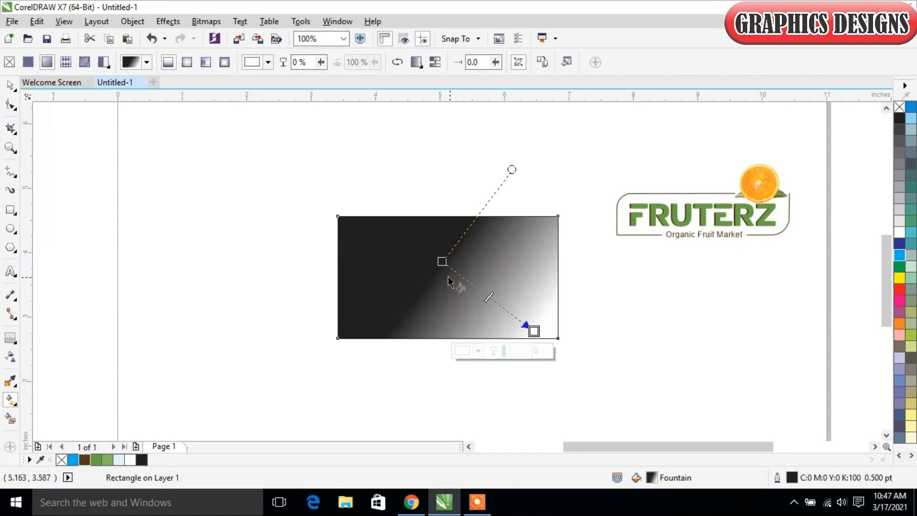
click(187, 62)
drag(417, 253, 522, 323)
drag(417, 254, 449, 268)
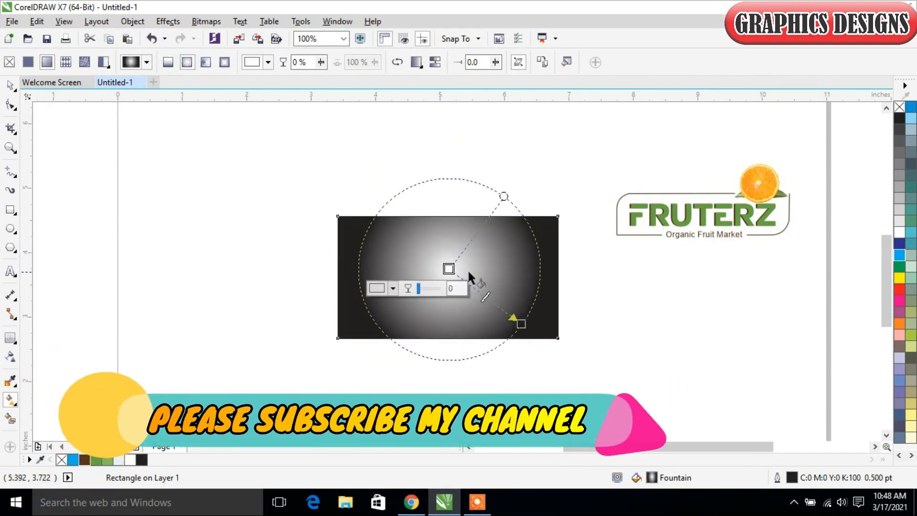
Colour the fountain fill's centre pale blue and its outer edge bright blue, and centre the gradient on the rectangle.
click(110, 461)
click(119, 460)
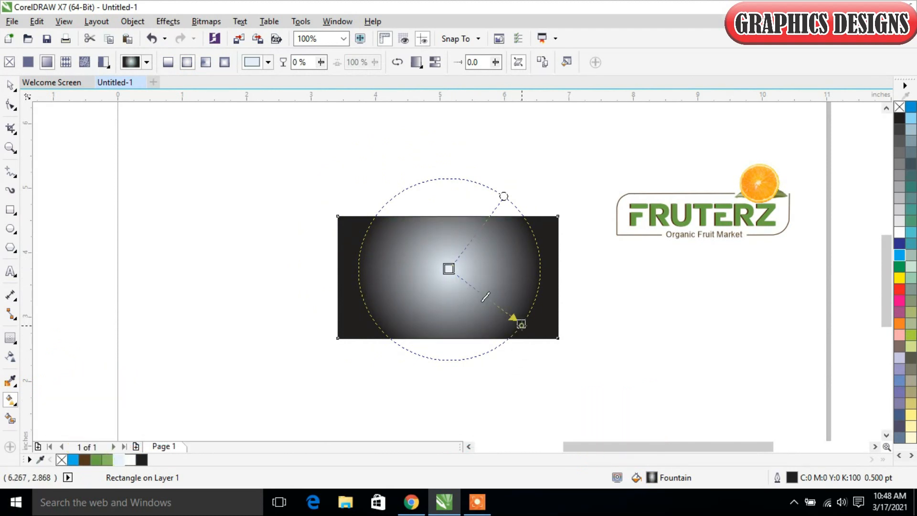
click(73, 460)
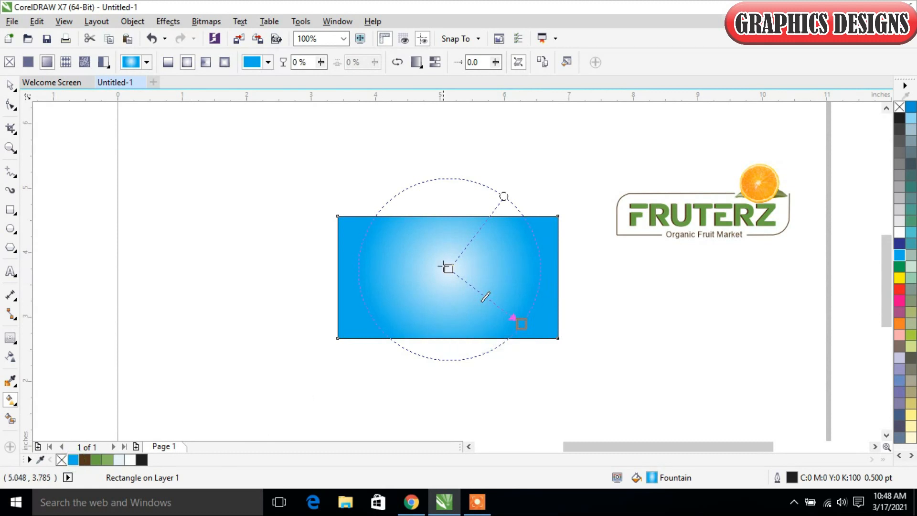
drag(448, 268, 447, 276)
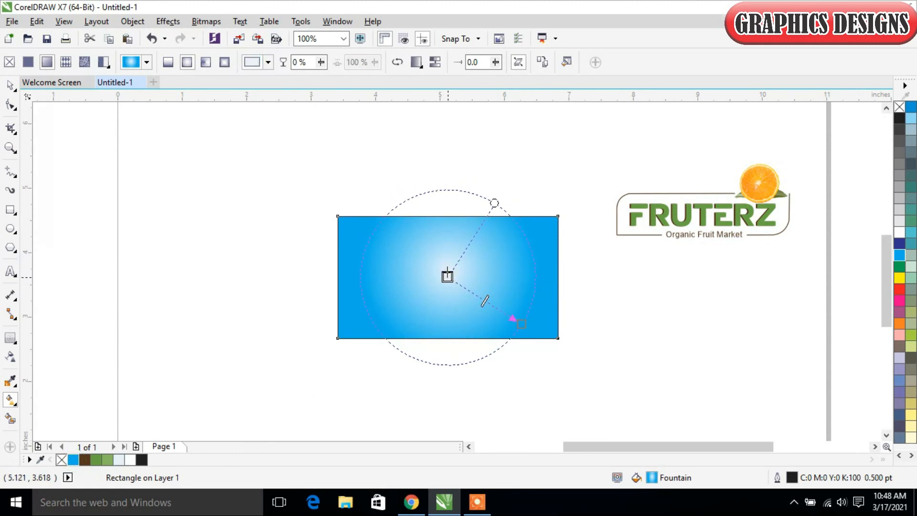
click(11, 85)
click(559, 172)
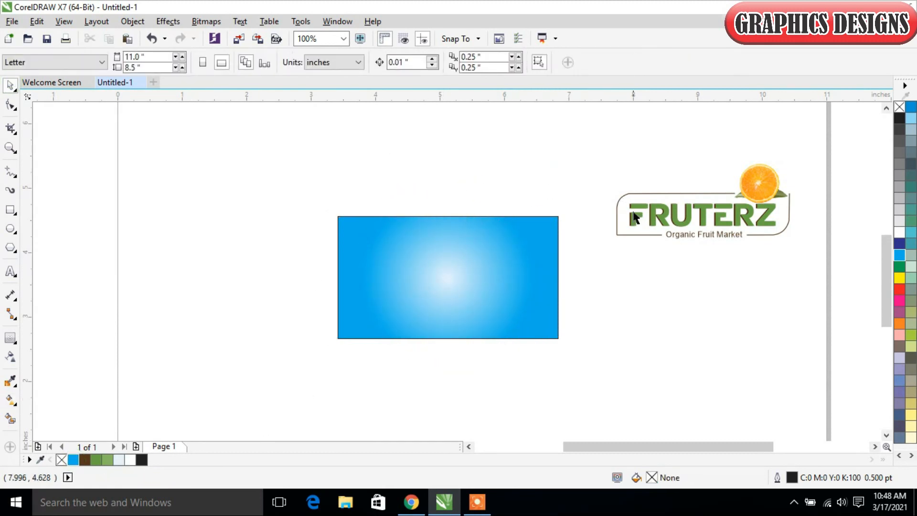
Place the logo group in front of the blue rectangle, roughly centred, and remove the rectangle's outline.
drag(645, 214, 394, 275)
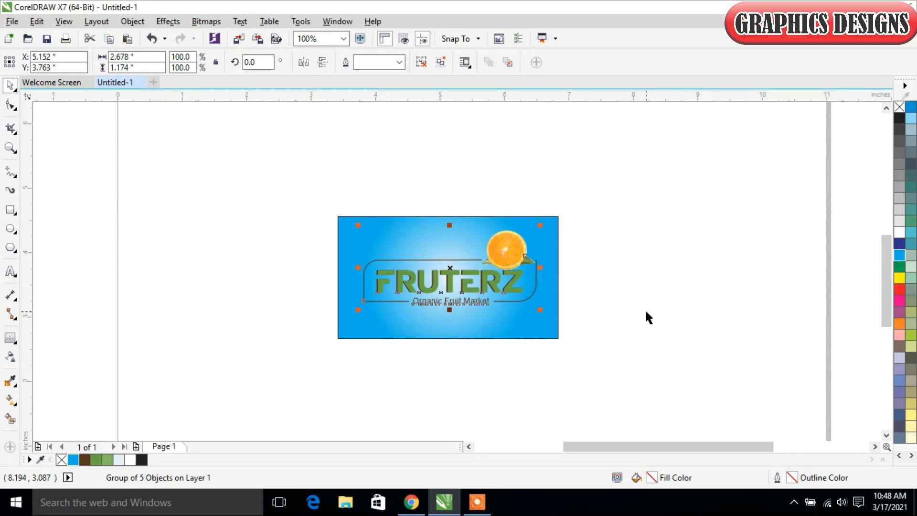
click(631, 304)
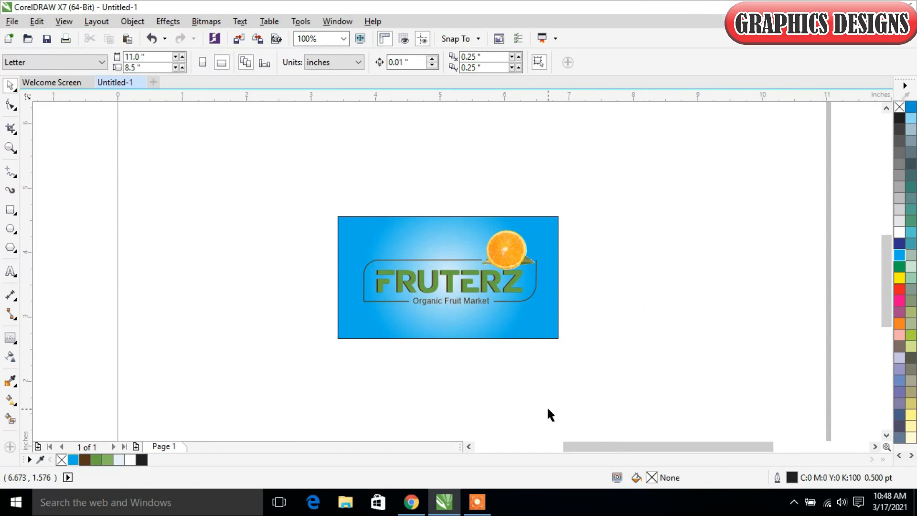
click(557, 314)
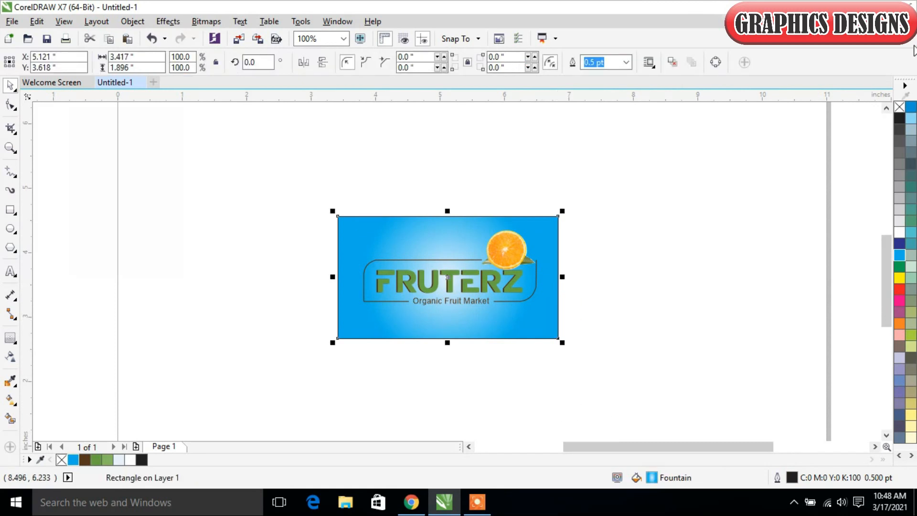
right_click(900, 107)
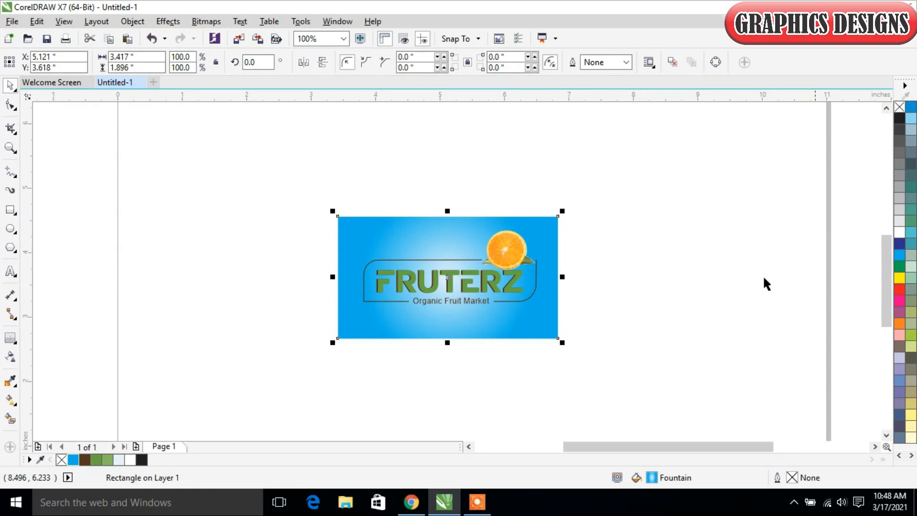
click(719, 260)
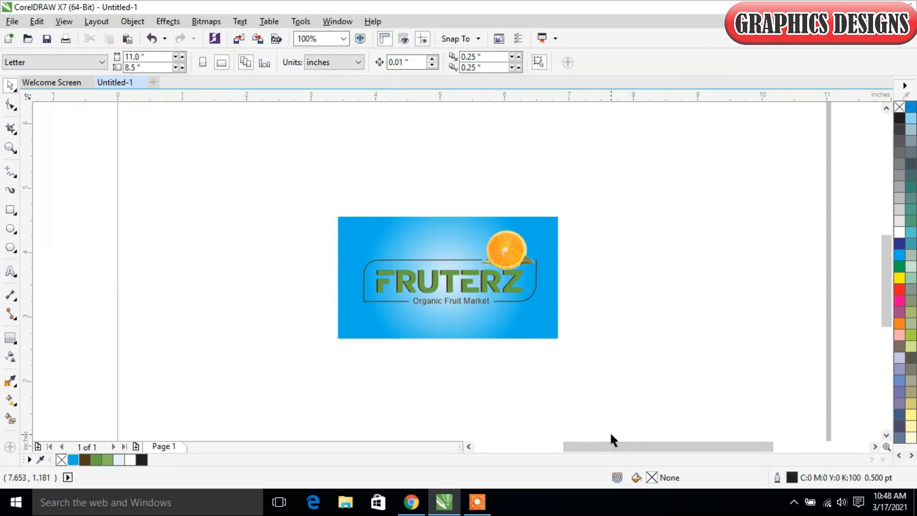